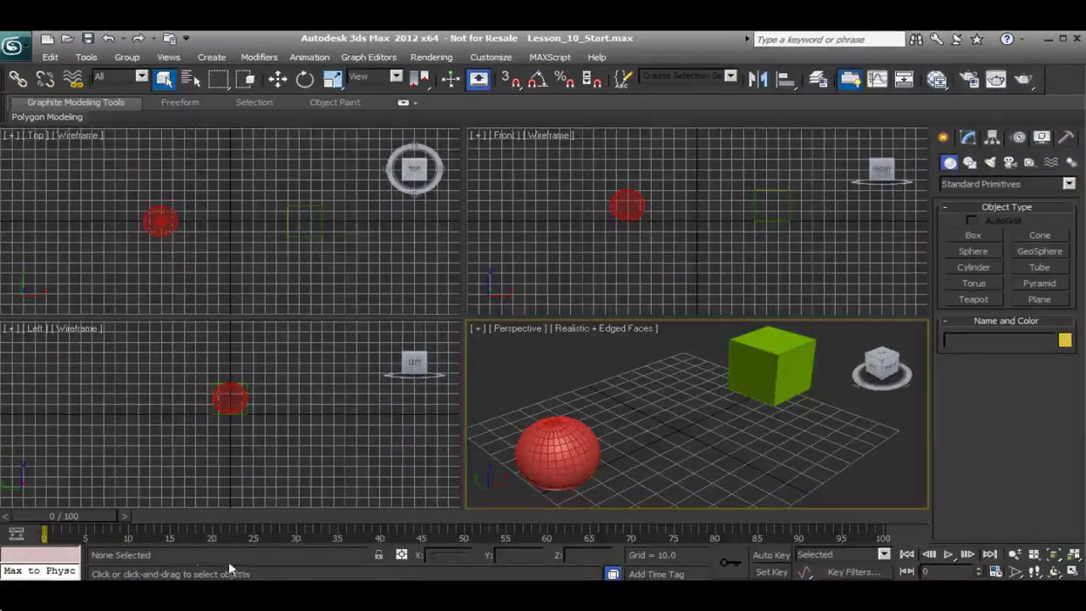
Play the scene's timeline and rewind the animation to frame 0.
mouse_move(41, 518)
left_mouse_down()
mouse_move(854, 537)
mouse_move(43, 533)
left_mouse_up()
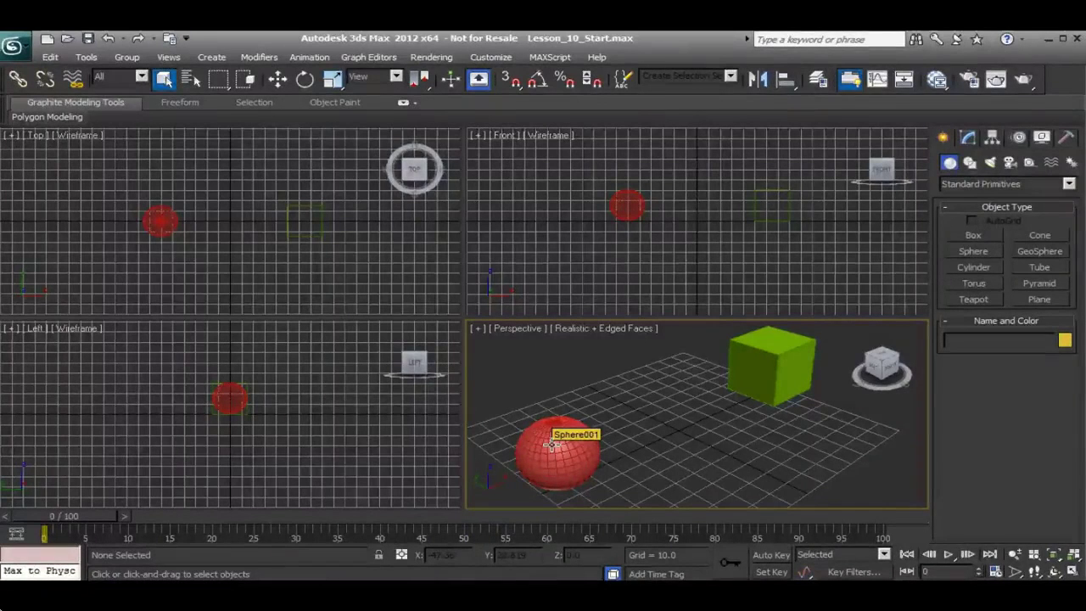
left_click_drag(80, 518, 57, 502)
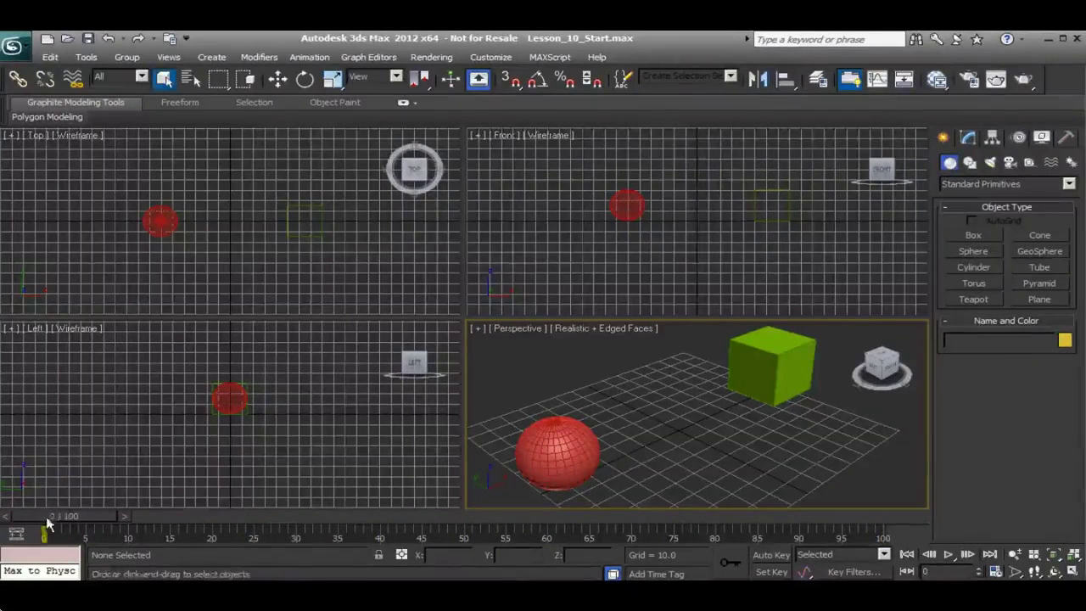
left_click(950, 556)
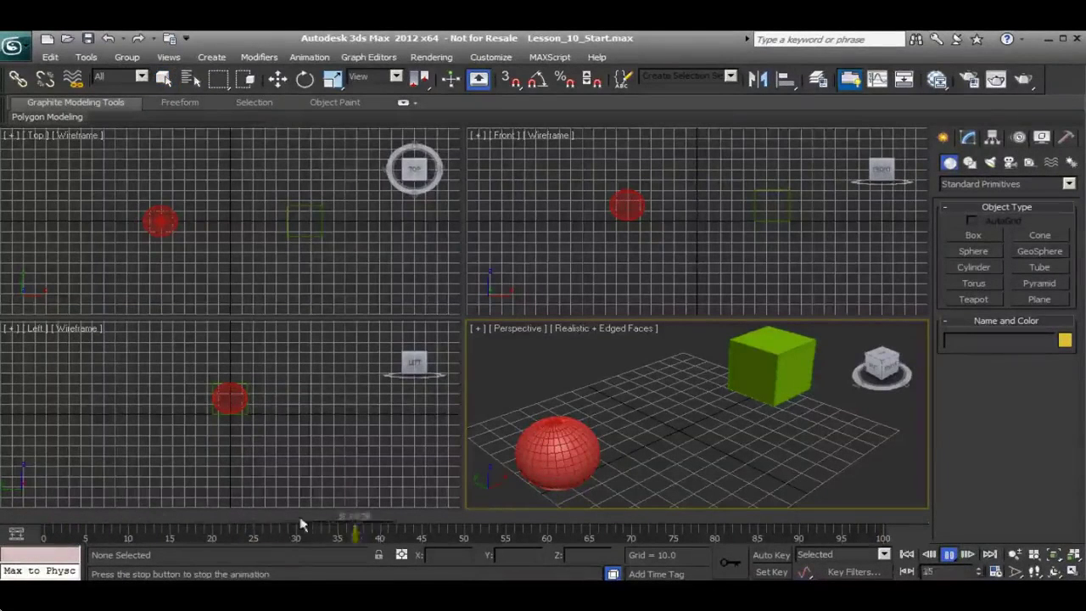
left_click(908, 554)
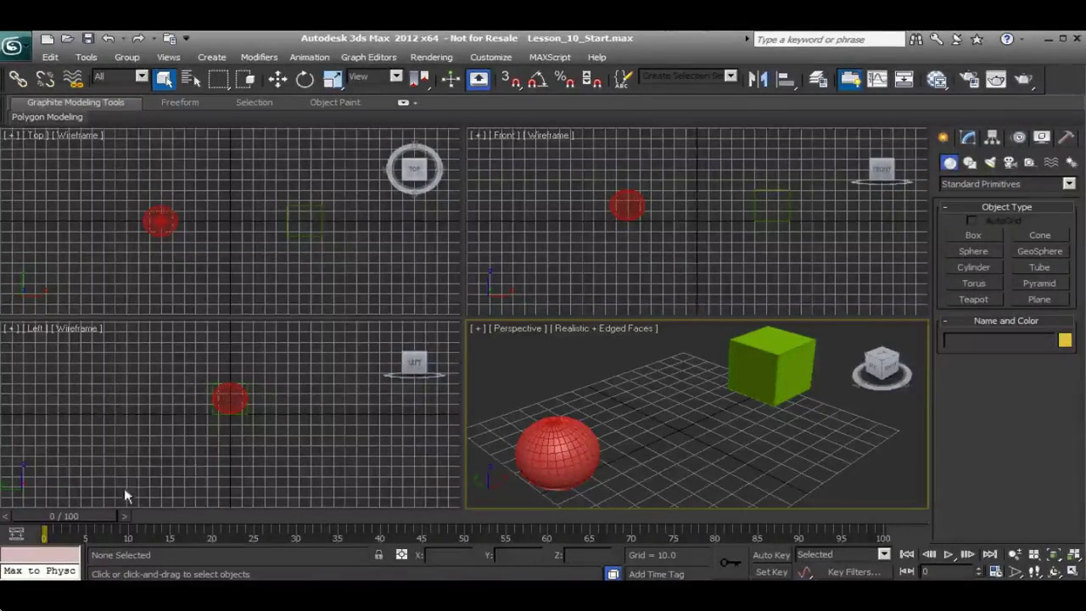
Select the red sphere, enable Set Key mode and set a key for it at frame 0.
left_click(555, 455)
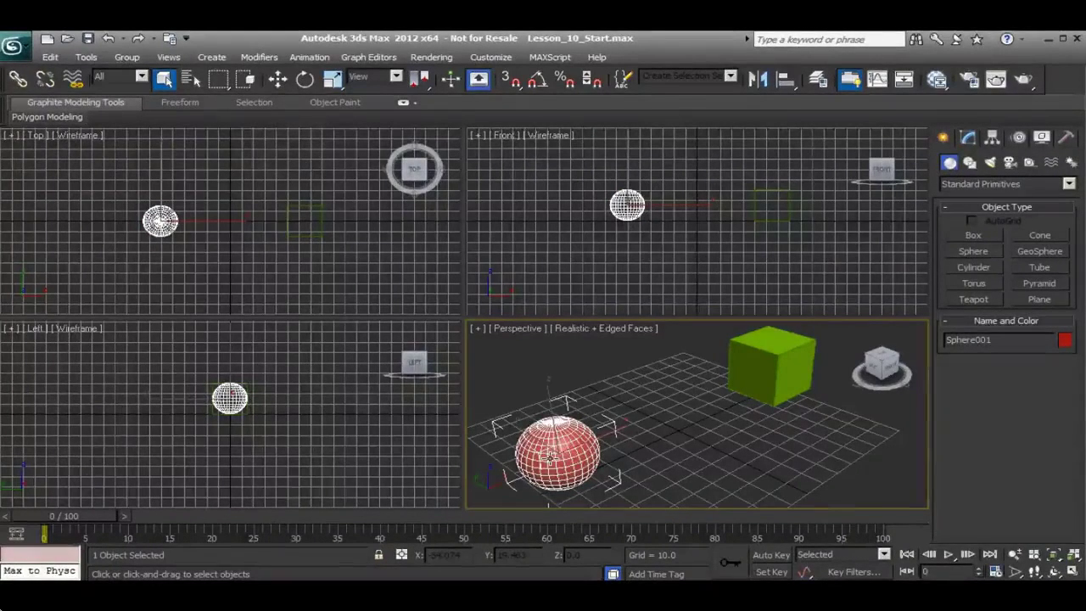
left_click(781, 575)
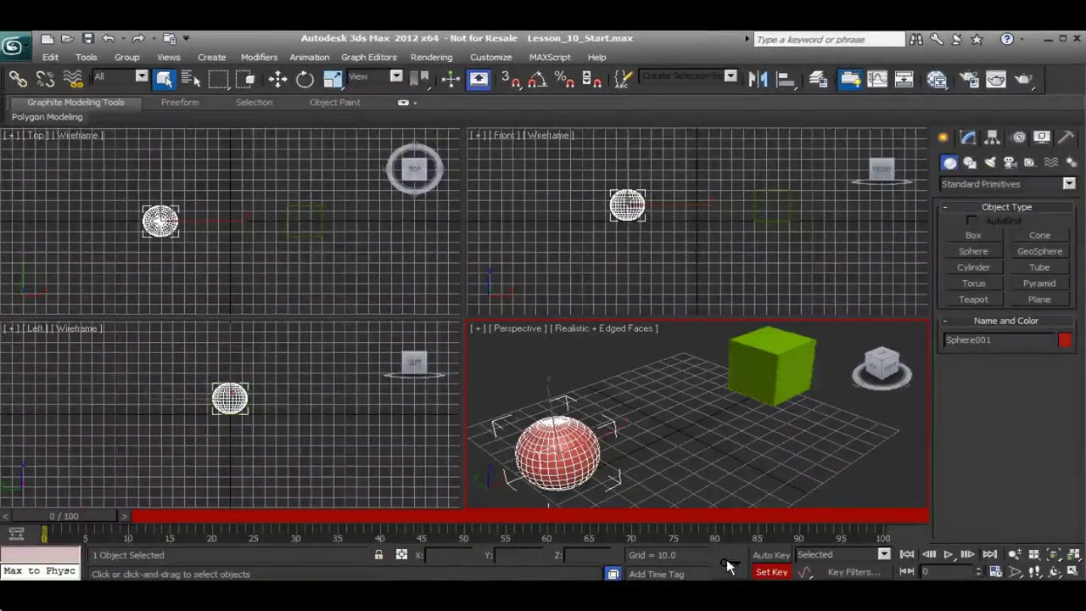
left_click_drag(18, 518, 42, 530)
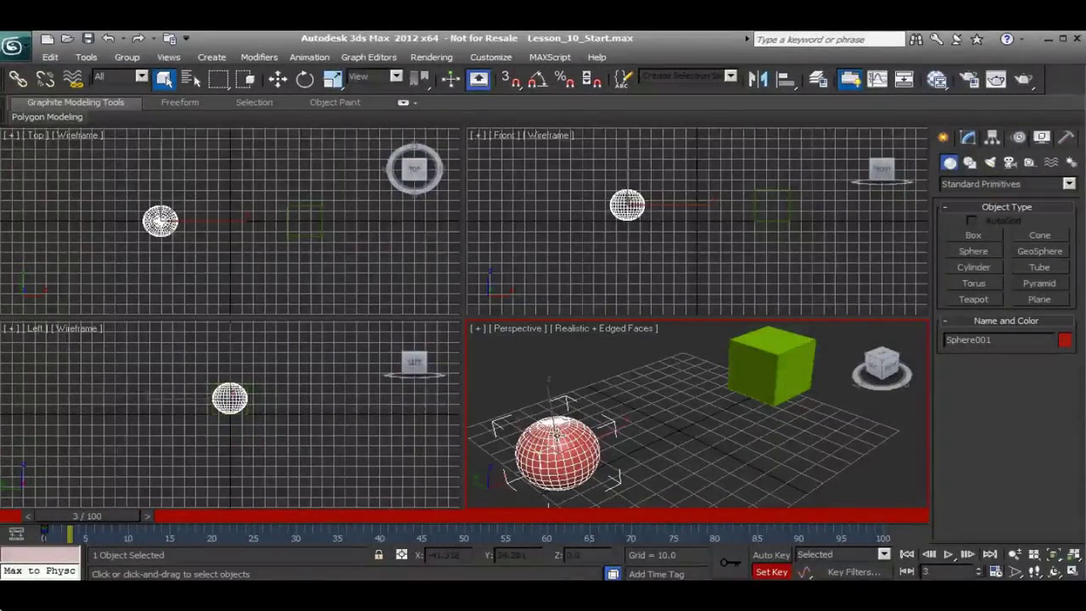
At frame 30, move the sphere along X to about 34.28, against the green box, and set a key.
left_click_drag(113, 516, 296, 531)
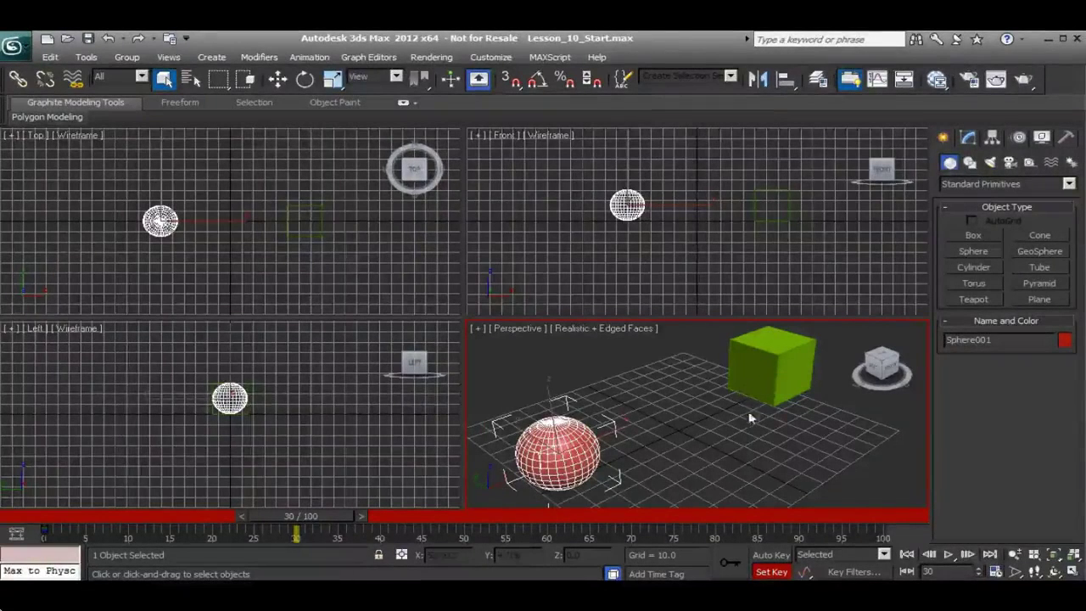
left_click(279, 80)
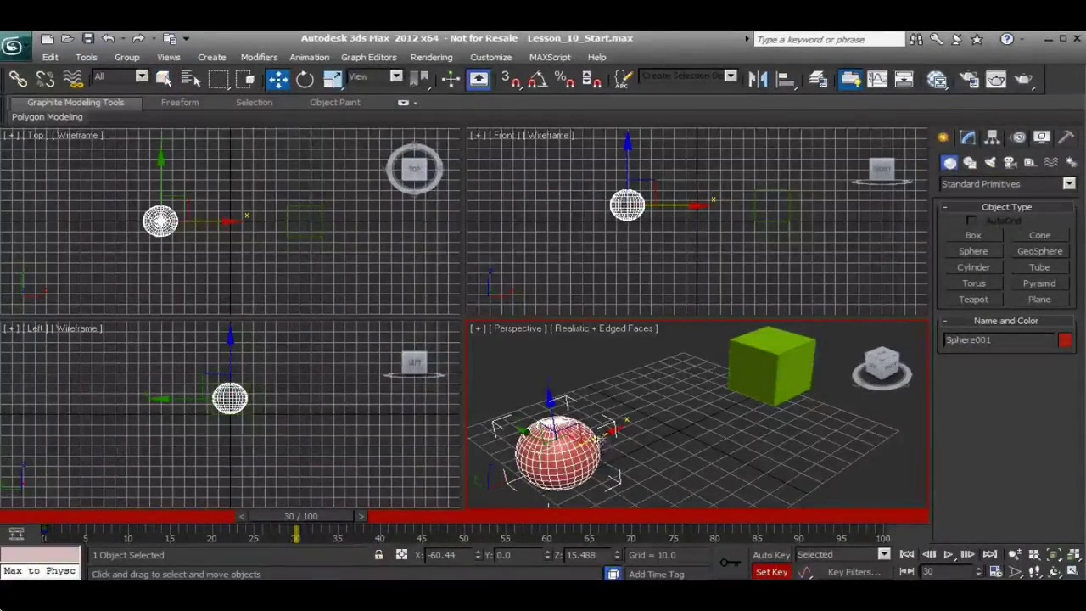
left_click_drag(599, 435, 771, 397)
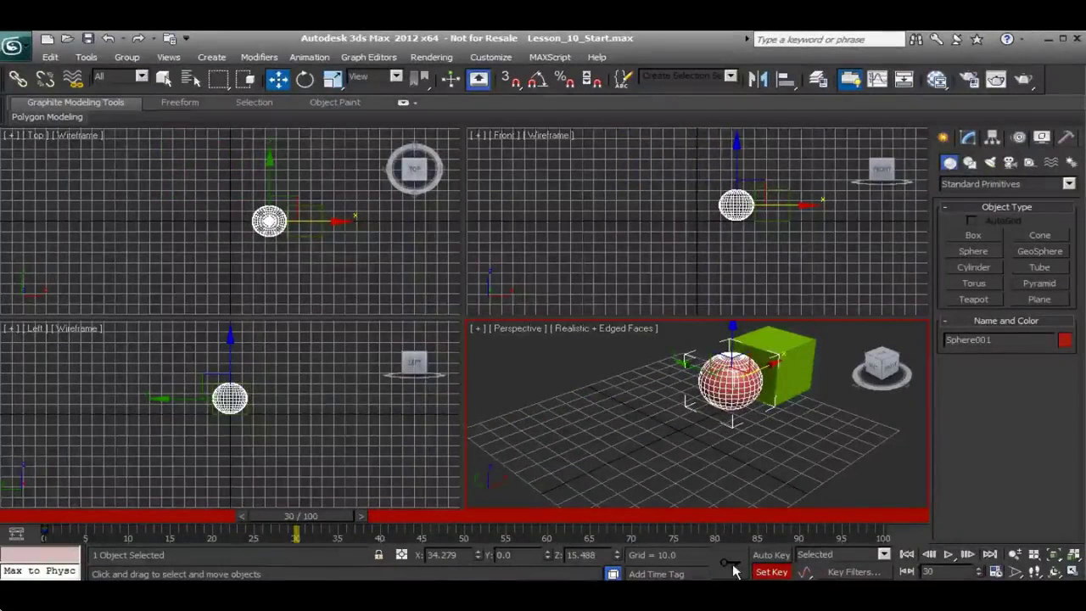
left_click_drag(297, 518, 337, 521)
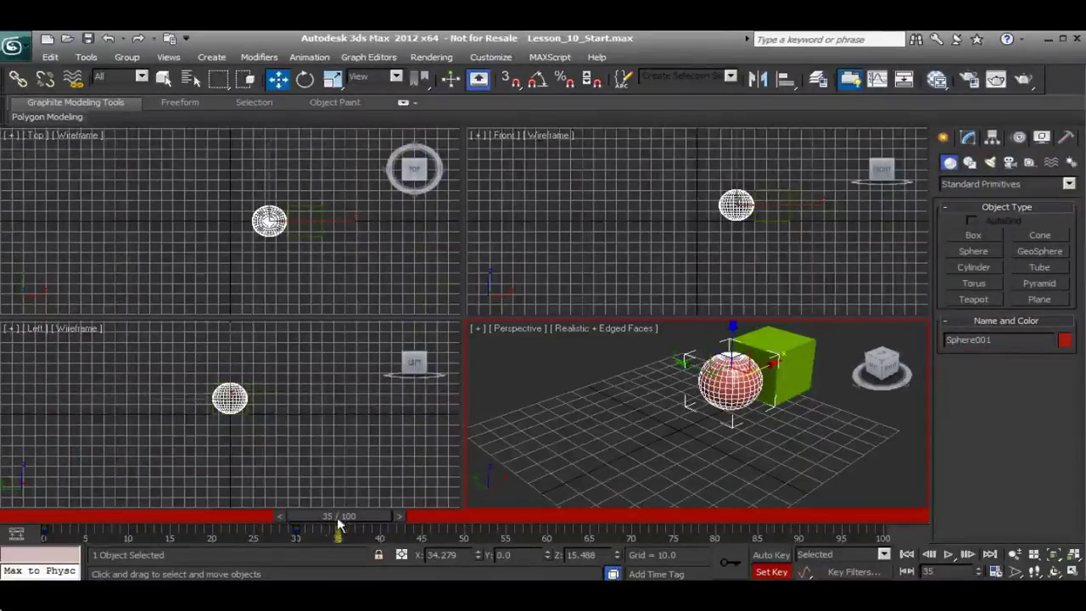
Scrub between frames 0 and 30 and play back the sphere's movement toward the box.
left_click_drag(338, 526, 42, 574)
key("w")
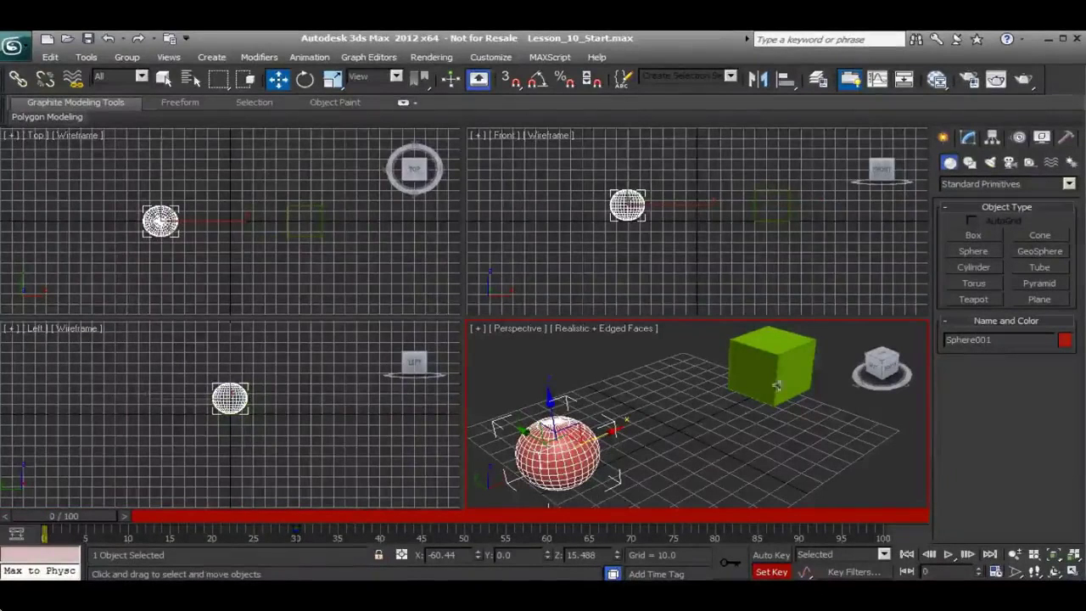
left_click_drag(81, 515, 253, 525)
left_click_drag(324, 519, 71, 510)
key("w")
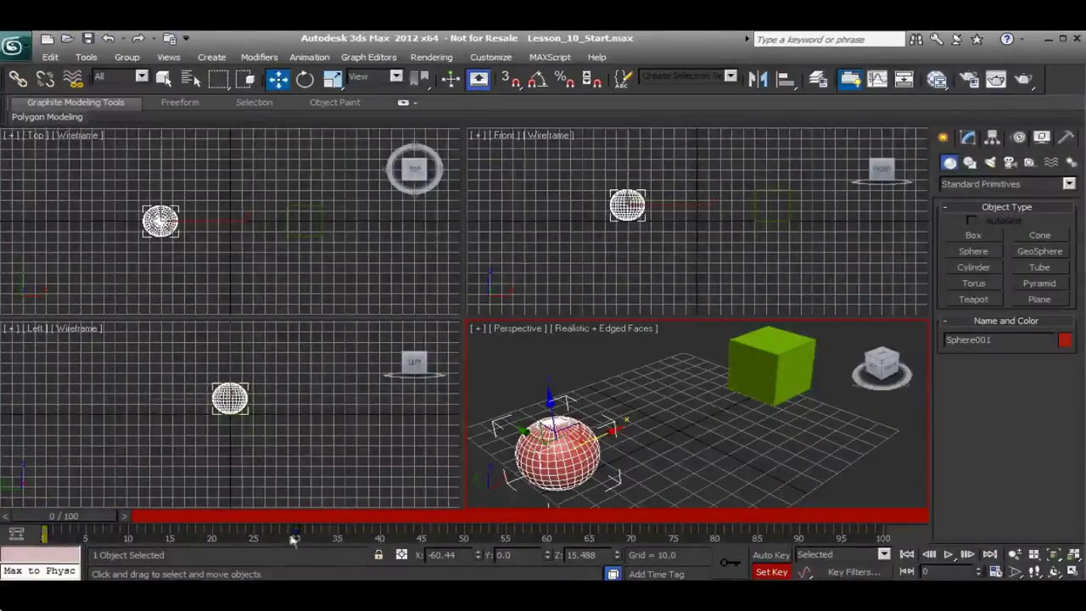
left_click_drag(99, 518, 214, 520)
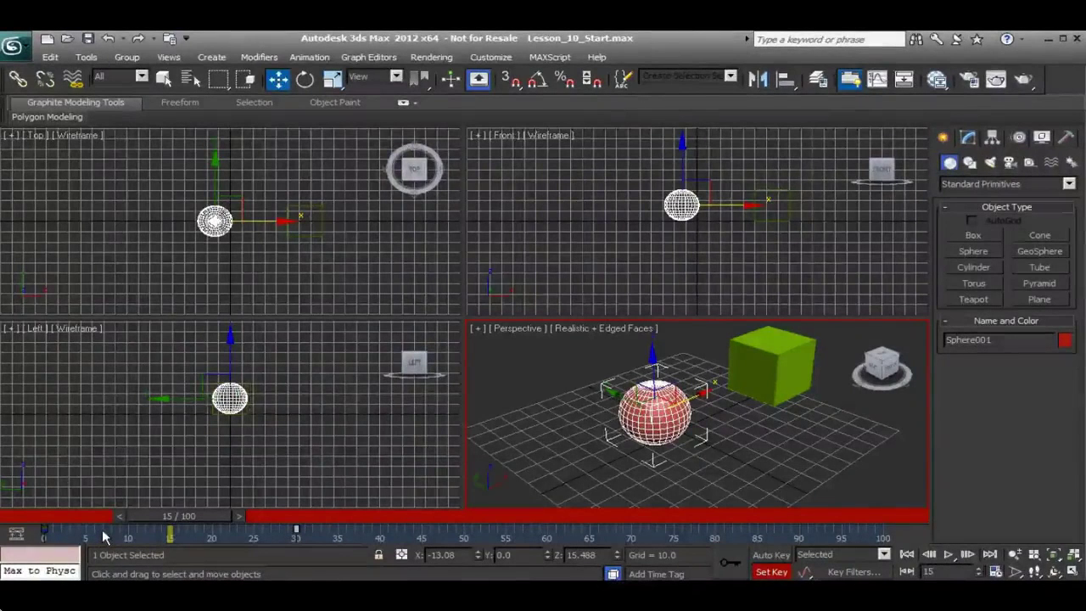
left_click_drag(185, 525, 45, 529)
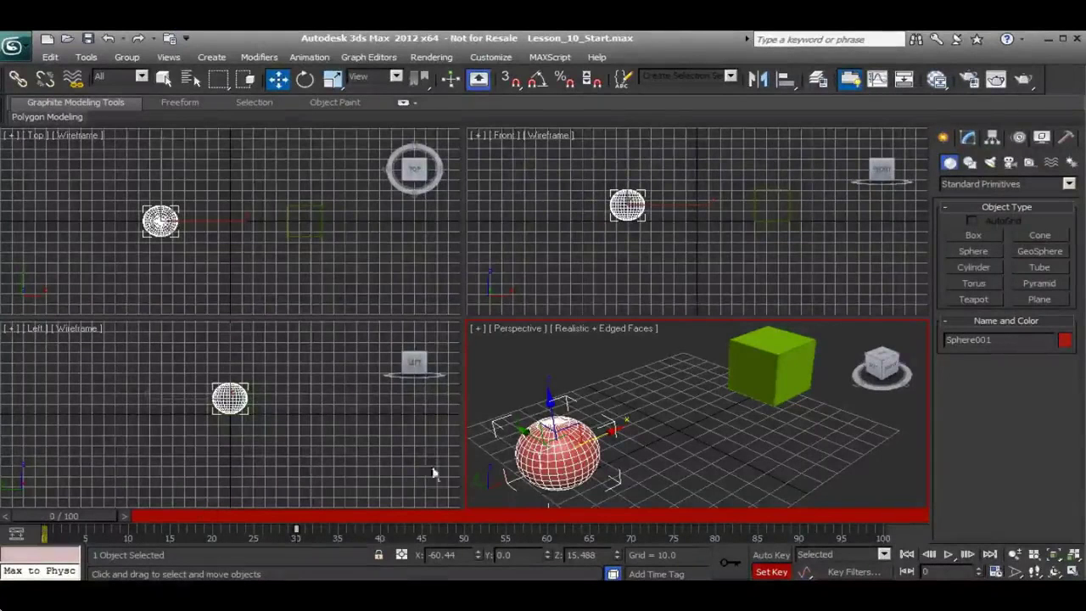
left_click_drag(89, 516, 335, 524)
key("w")
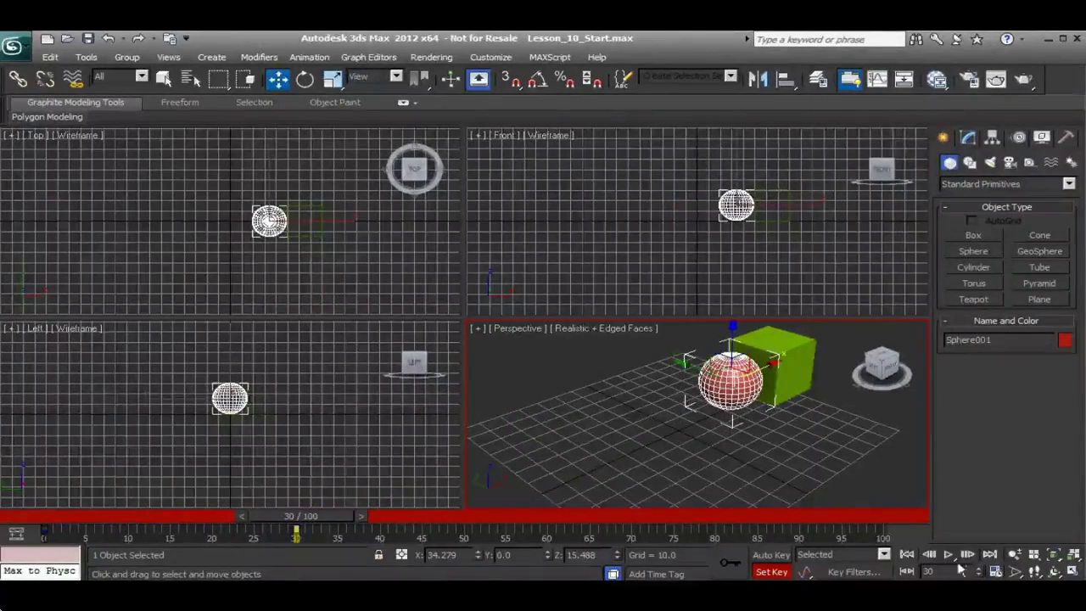
left_click_drag(271, 515, 26, 520)
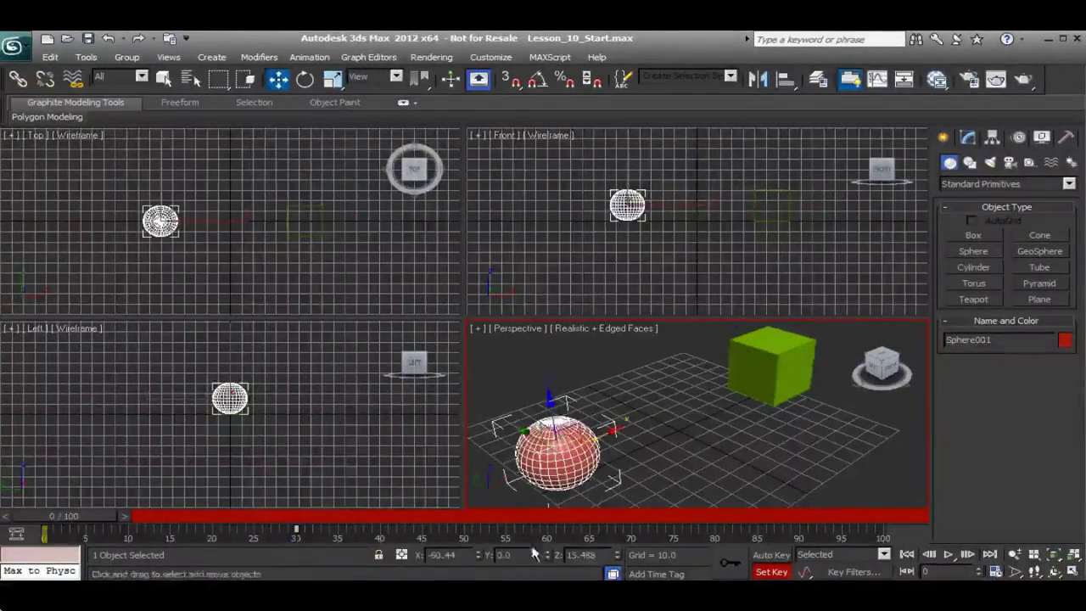
left_click(948, 554)
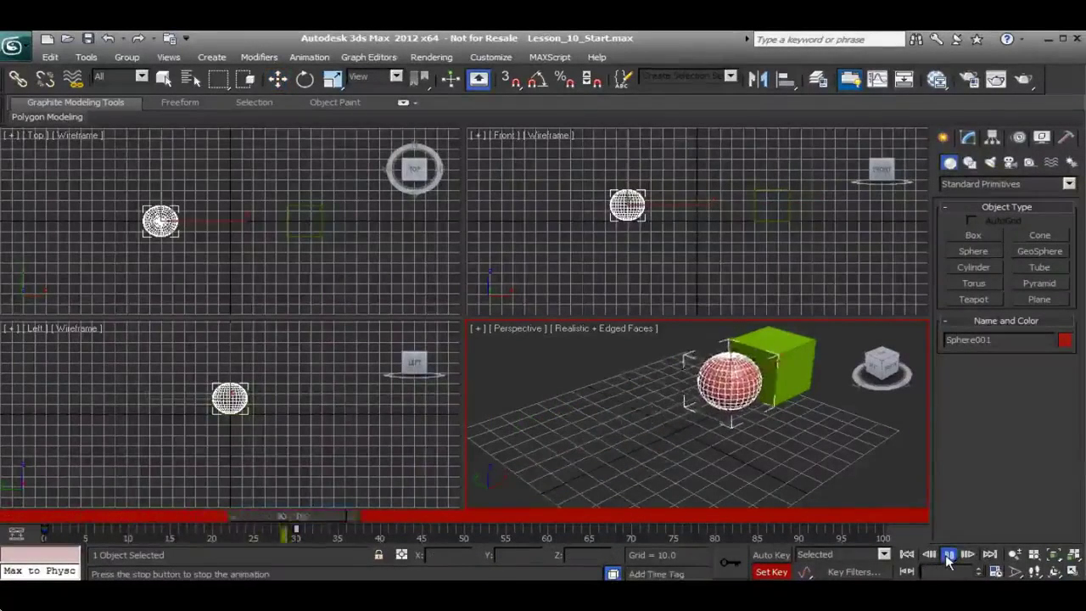
left_click(949, 555)
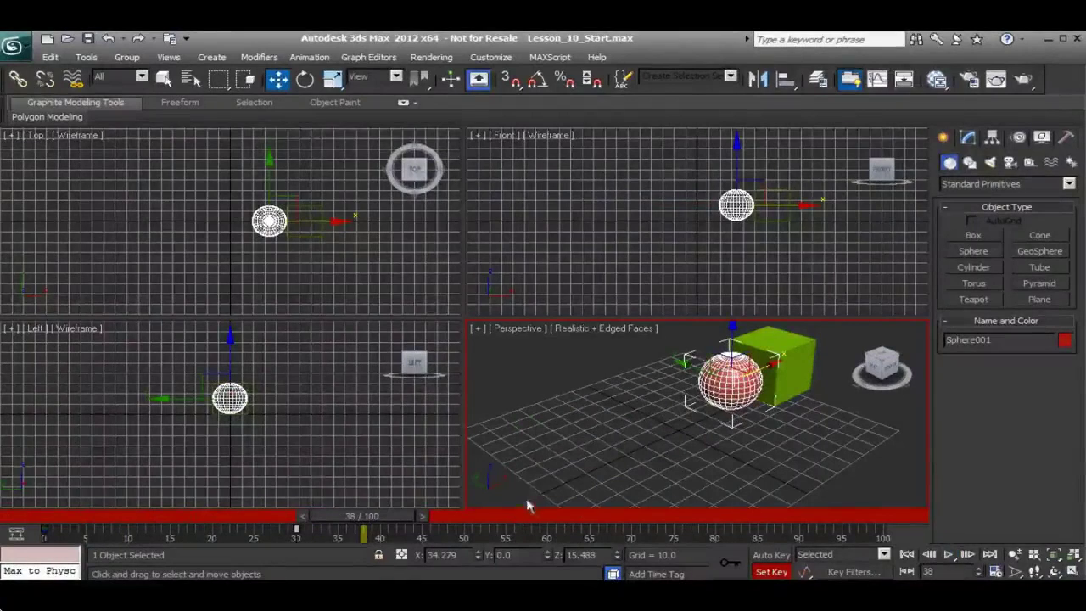
Shift the sphere's frame 30 key to frame 15 and play the animation from frame 0.
left_click_drag(360, 516, 174, 512)
key("w")
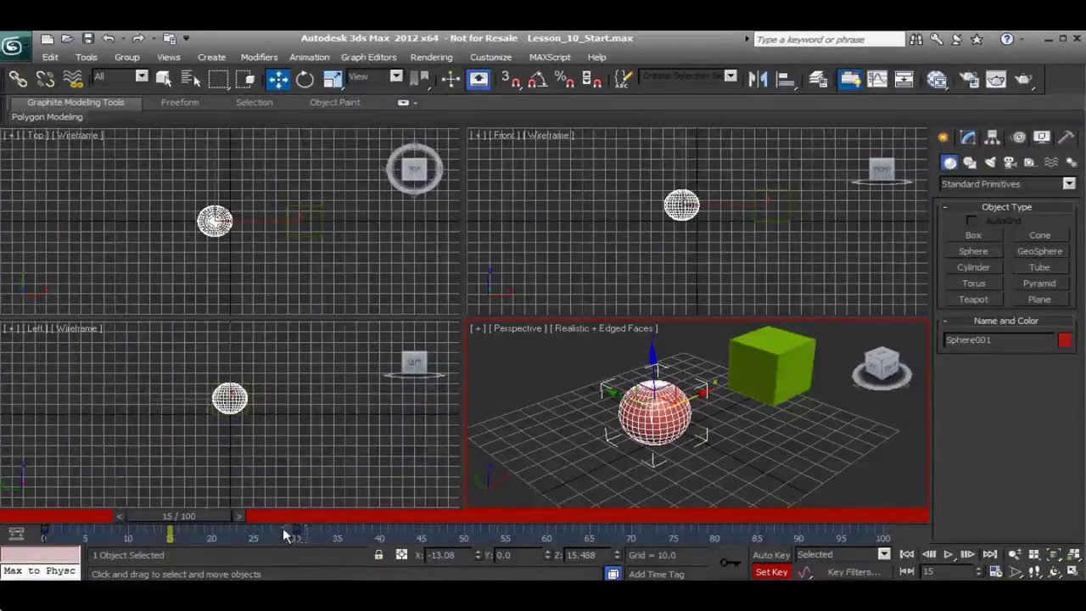
left_click_drag(295, 531, 76, 516)
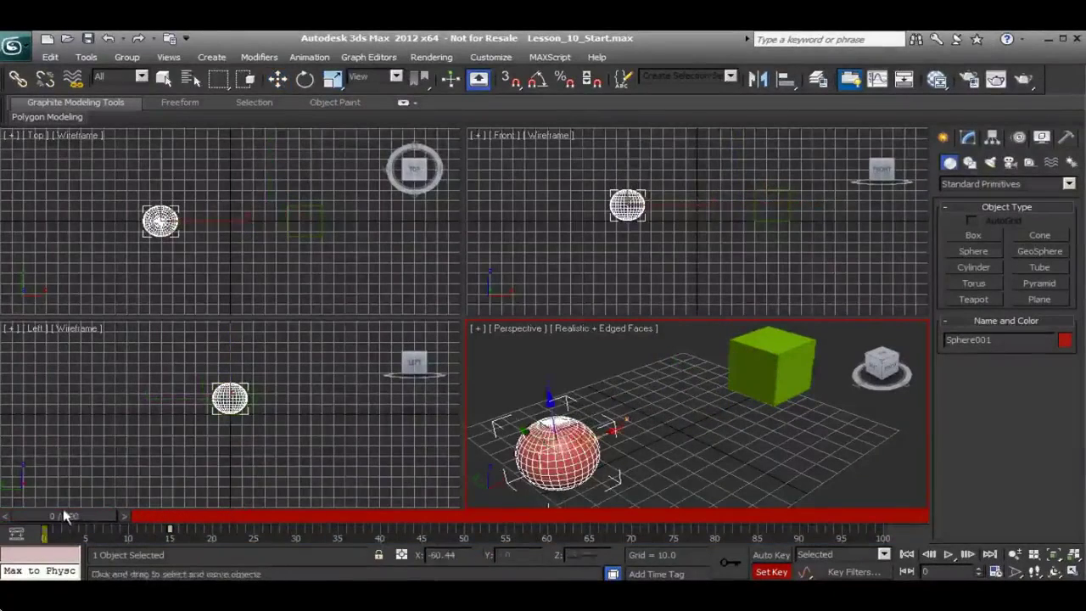
left_click(949, 554)
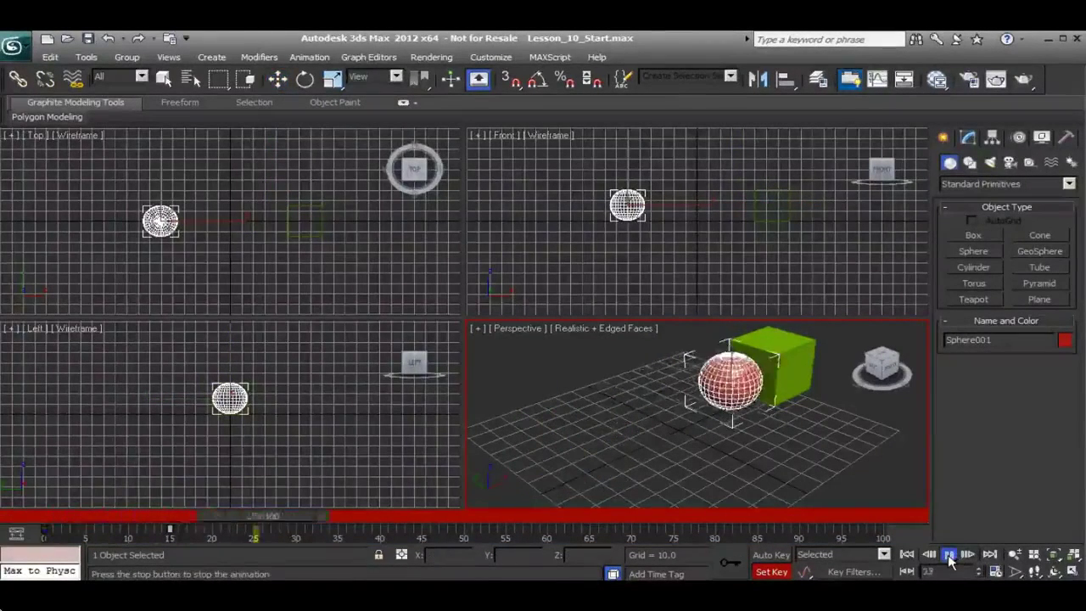
left_click(949, 555)
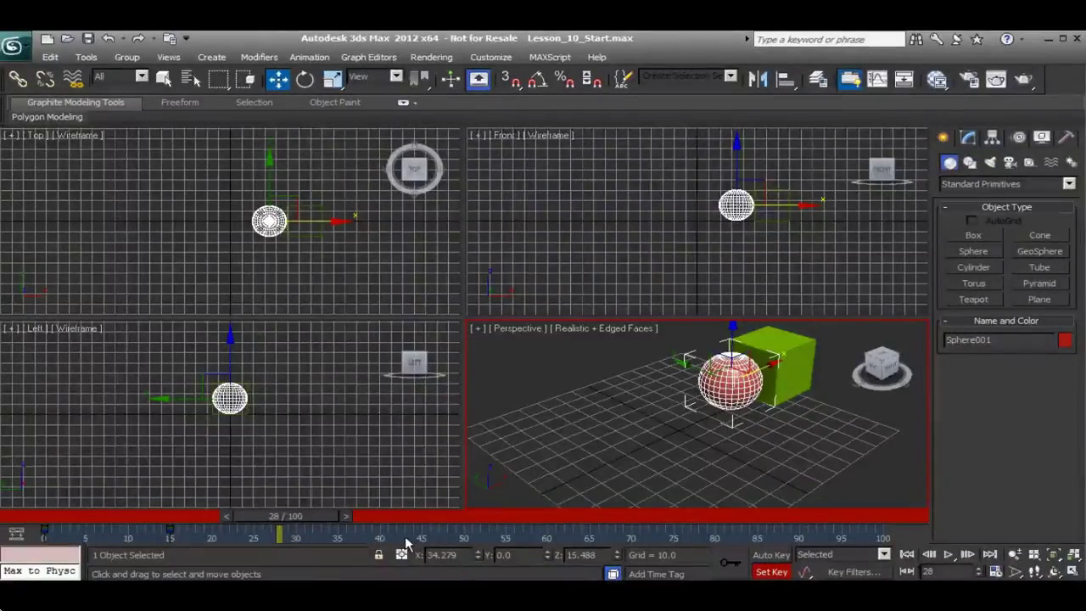
Shift the sphere's frame 15 key to frame 60 and play the animation.
left_click_drag(287, 524, 174, 513)
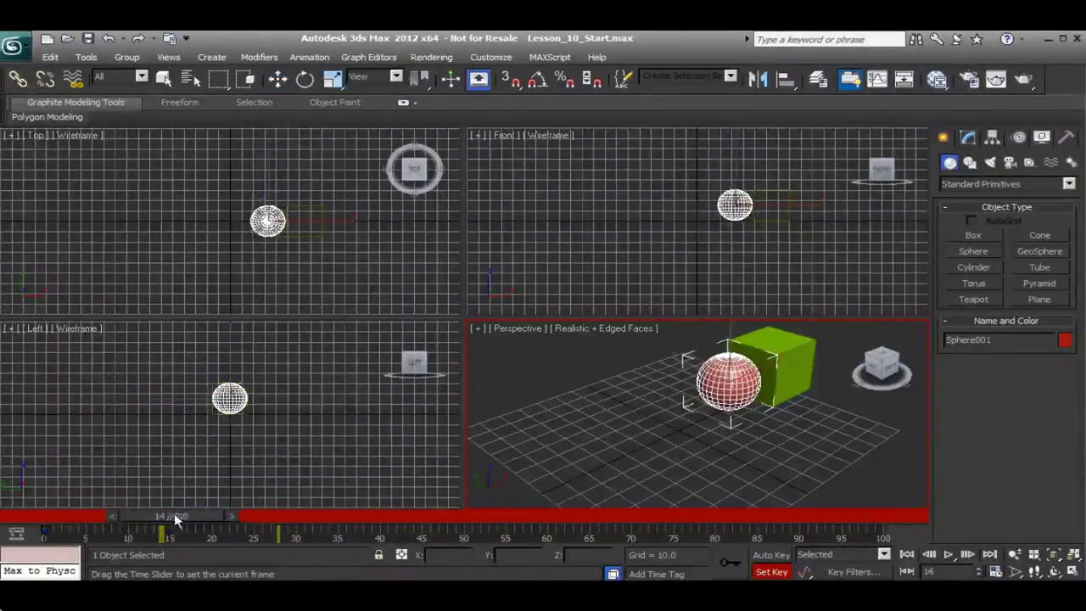
key("w")
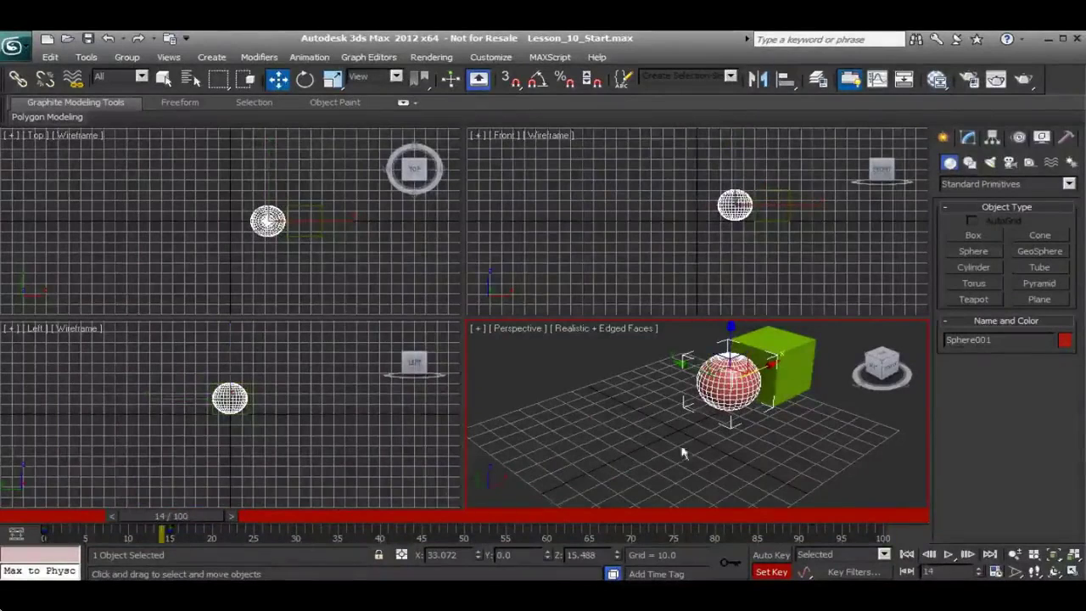
left_click(170, 533)
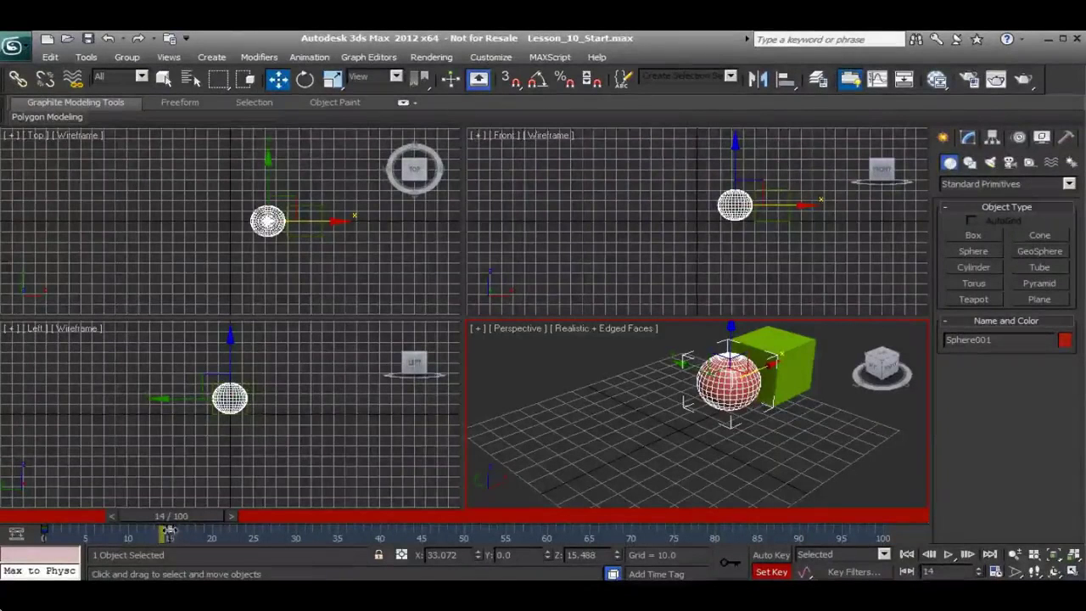
left_click_drag(170, 529, 541, 548)
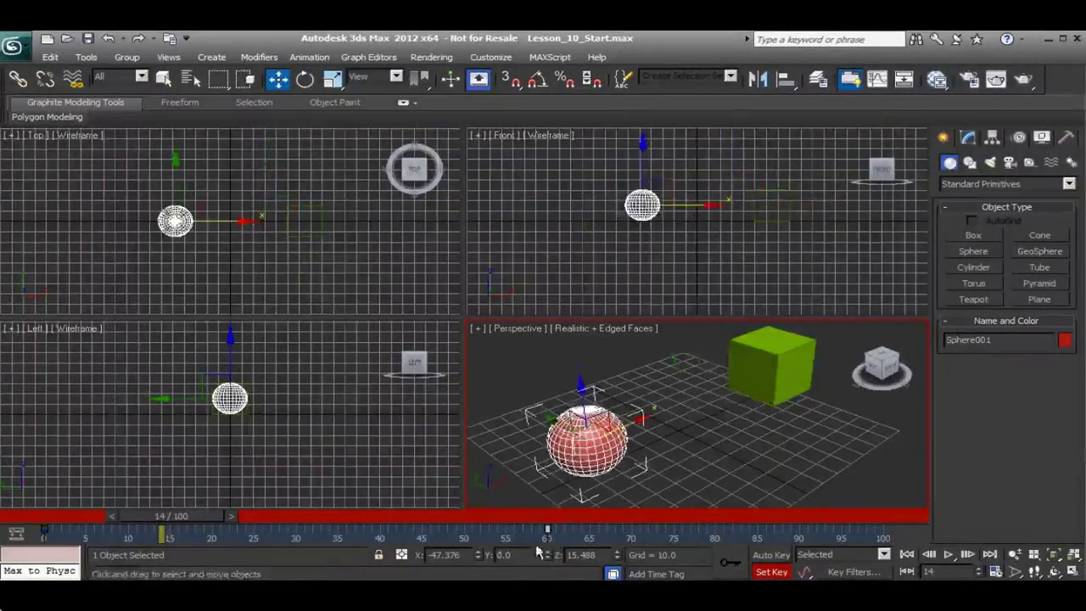
left_click(949, 554)
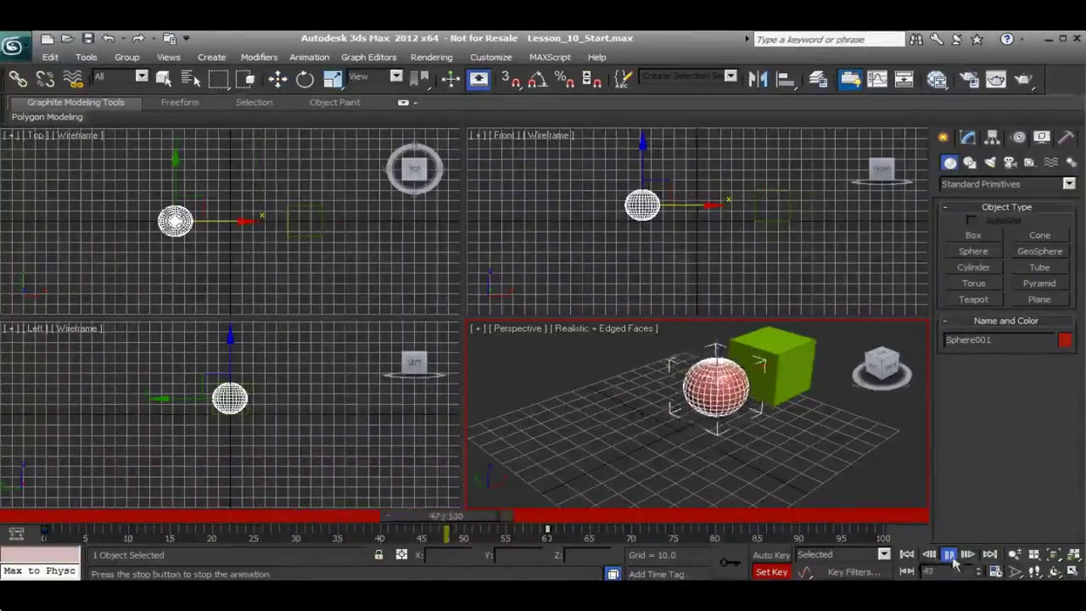
Stop playback, shift the sphere's frame 60 key back to frame 30 and return to frame 0.
key("slash")
key("w")
left_click_drag(472, 523, 303, 517)
left_click_drag(548, 533, 77, 519)
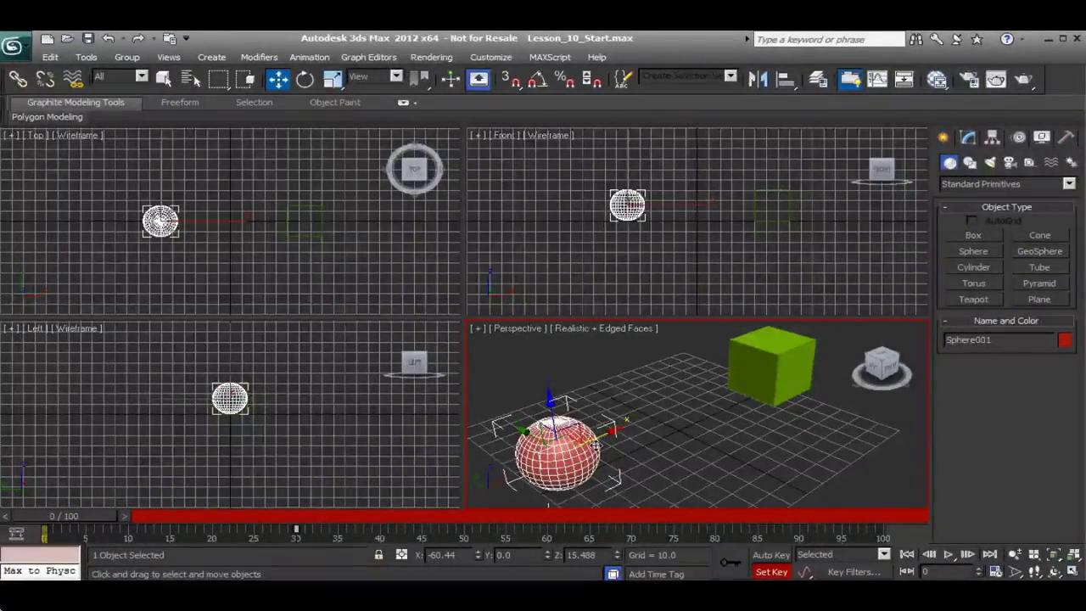
Turn on Auto Key mode and select the green box, comparing its timeline keys with the sphere's.
left_click(772, 554)
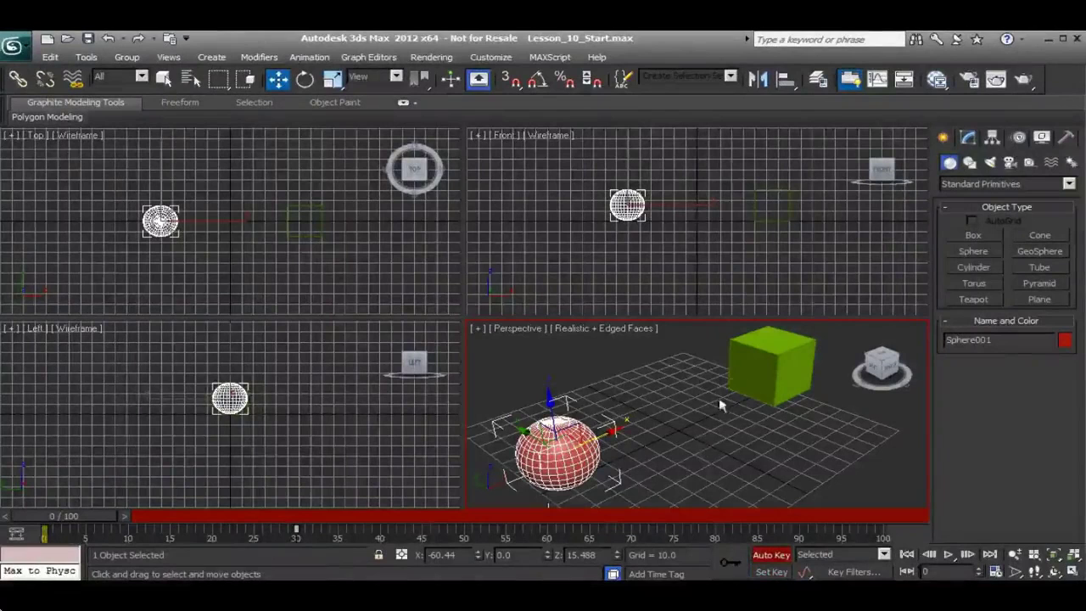
left_click(777, 360)
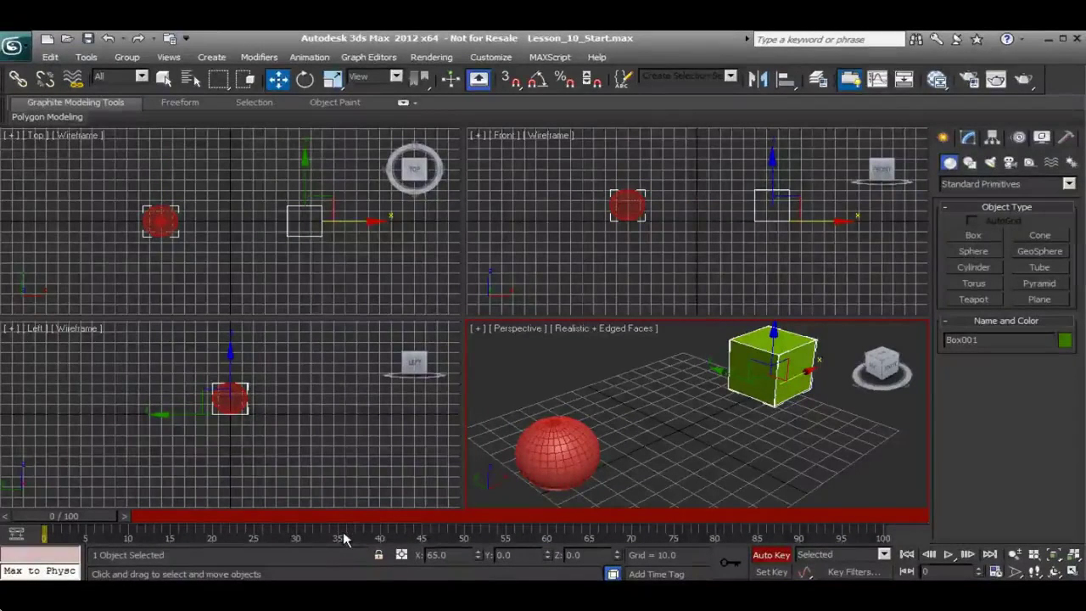
left_click(558, 439)
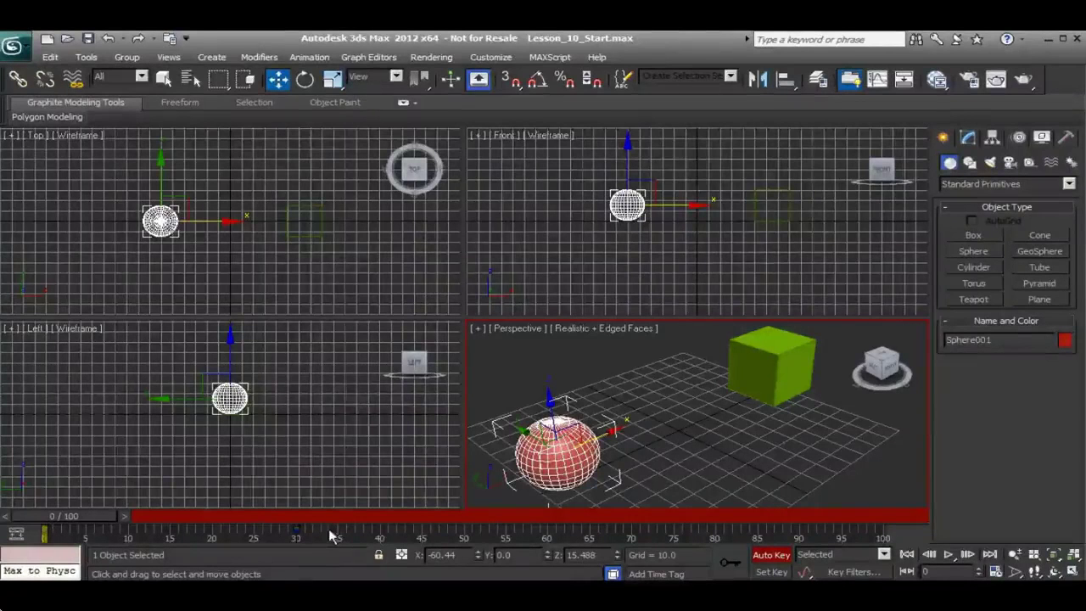
left_click(774, 363)
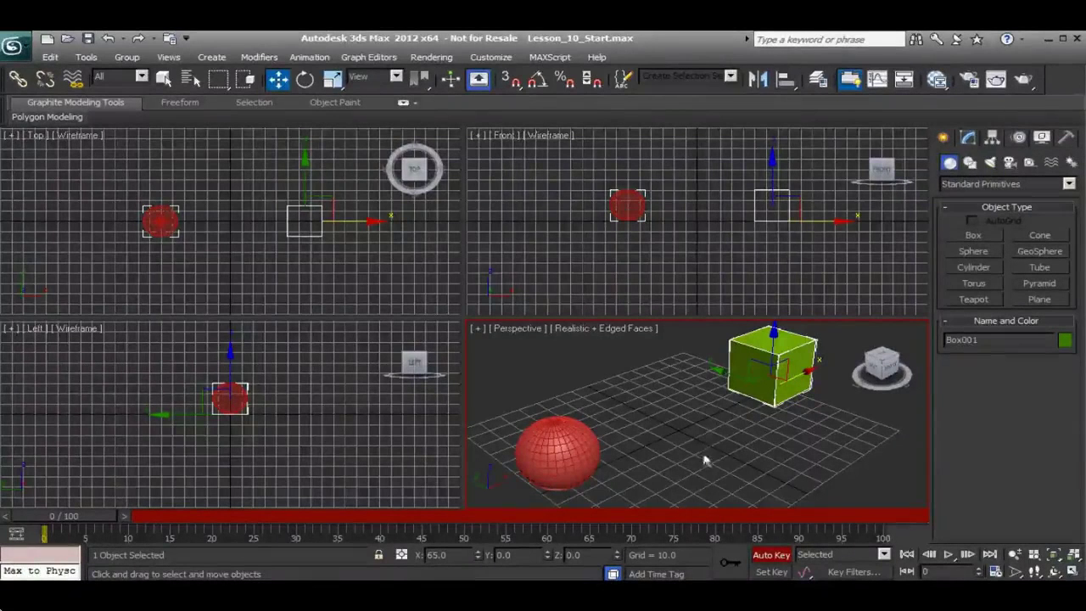
At frame 30, move the green box away from the sphere along X to about 93.6.
left_click_drag(99, 516, 336, 532)
key("w")
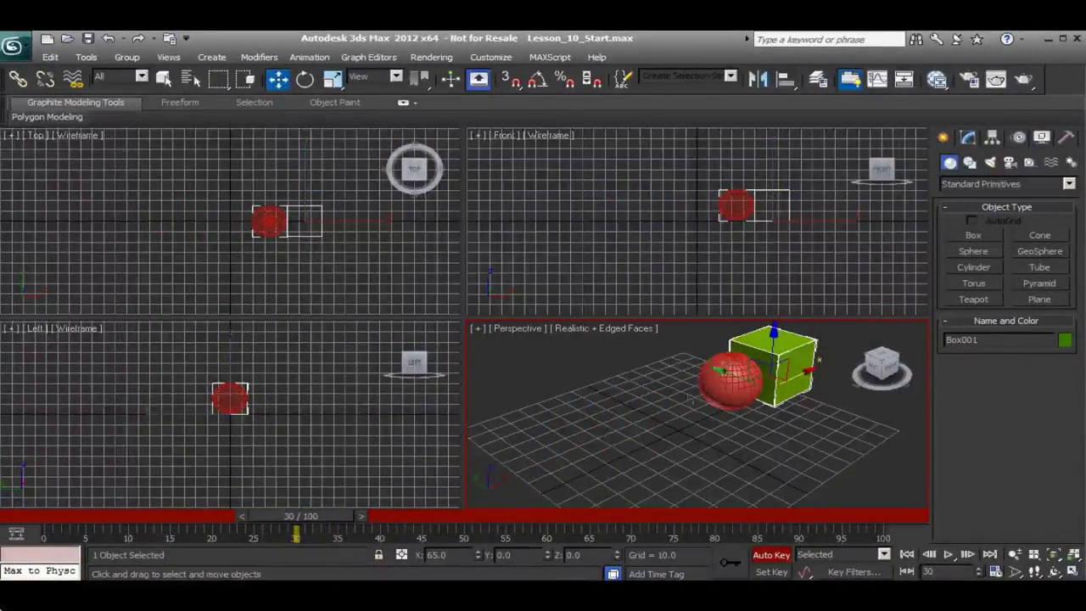
middle_click_drag(779, 396, 633, 414, "alt")
scroll(698, 435, "up", 5)
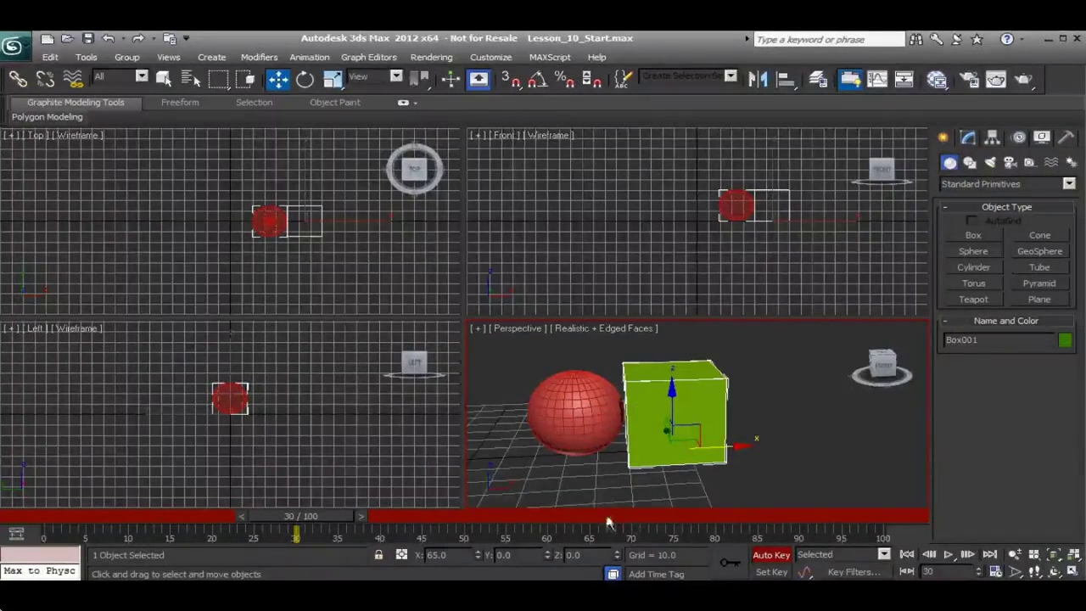
scroll(609, 448, "down", 3)
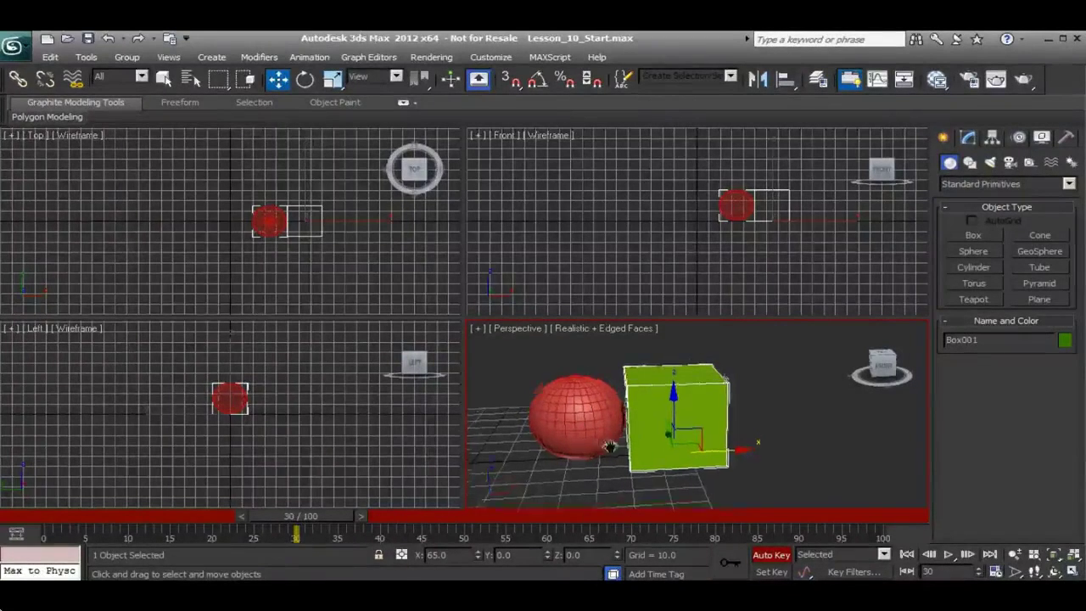
middle_click_drag(614, 443, 611, 453)
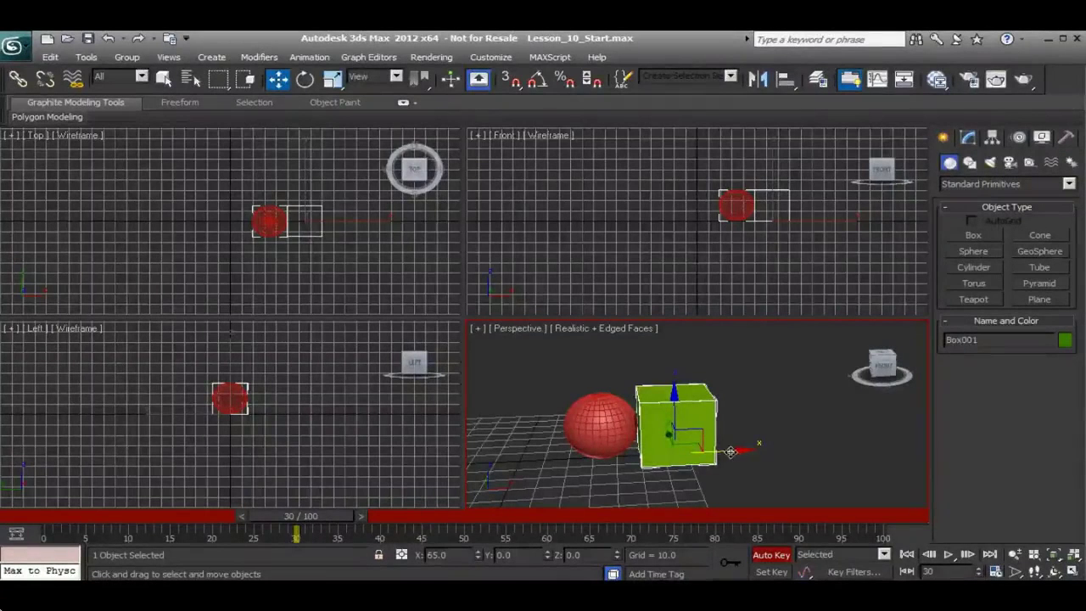
left_click_drag(730, 452, 796, 447)
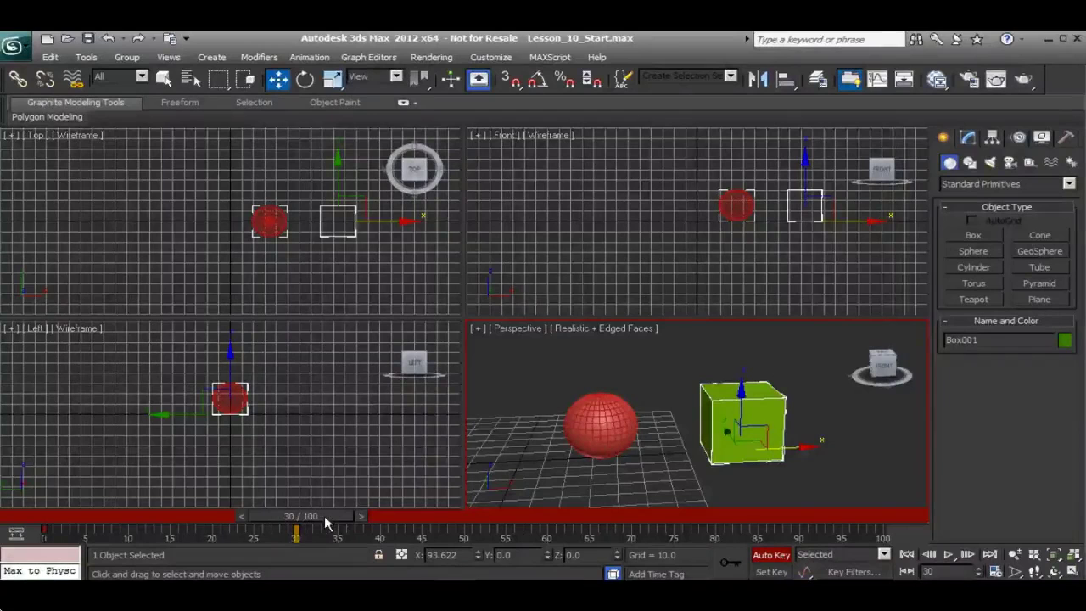
Shift the box's frame 30 key to frame 40 and its frame 0 key to frame 30, and scrub to frame 40.
left_click_drag(324, 515, 51, 538)
key("w")
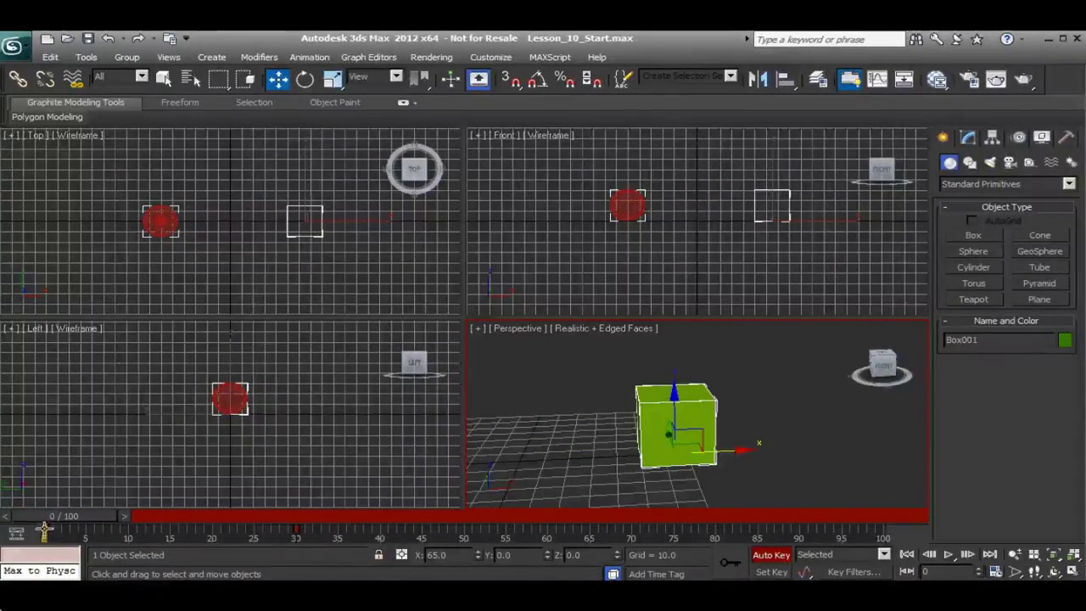
left_click(297, 534)
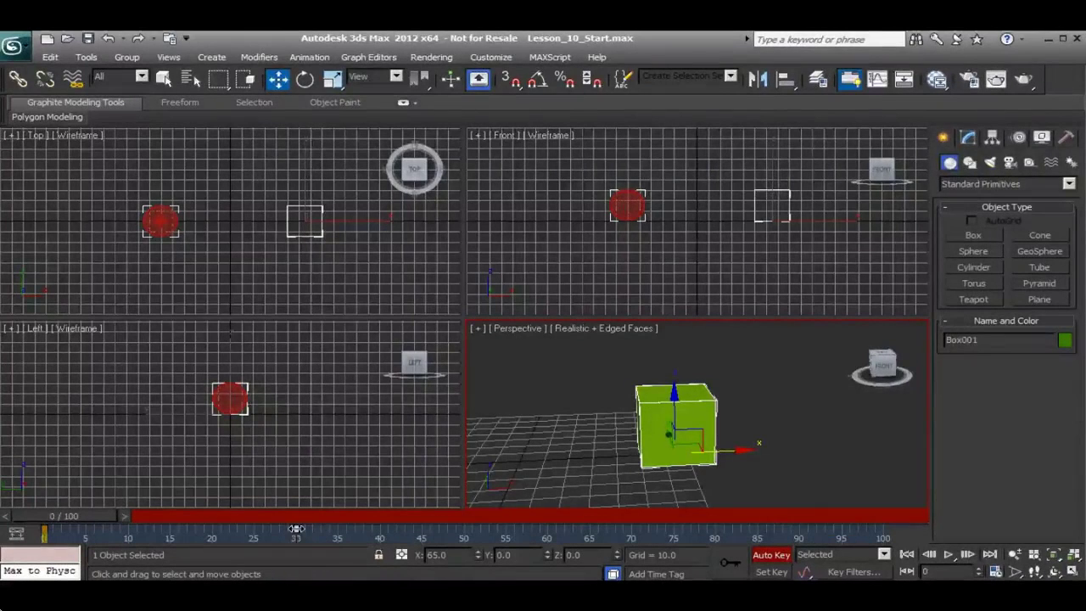
left_click_drag(295, 531, 379, 537)
left_click(67, 535)
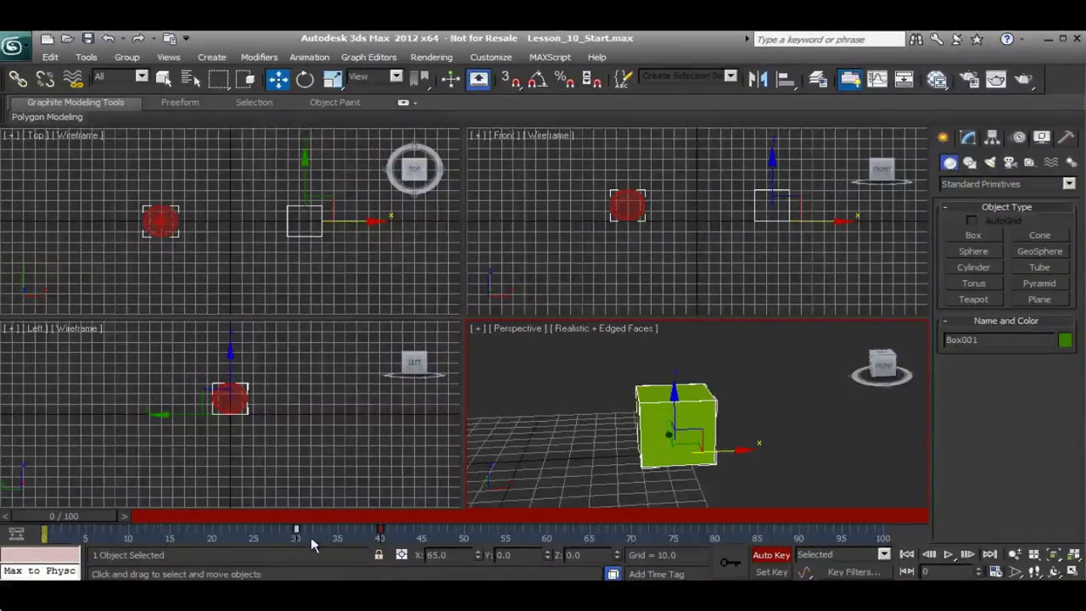
left_click_drag(92, 516, 390, 532)
key("w")
key("w")
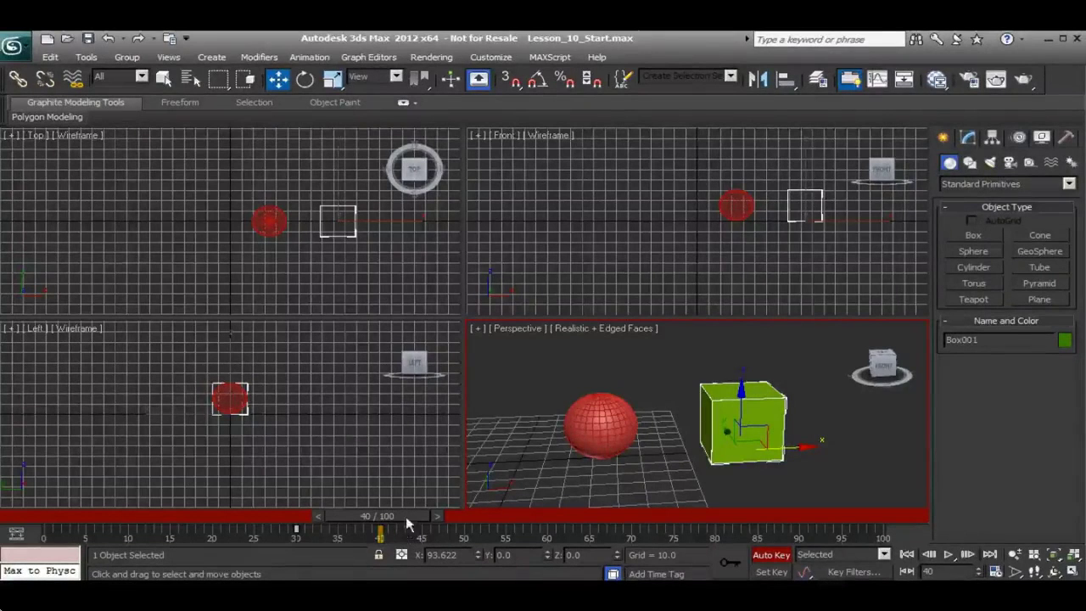
At frame 40, move the green box back towards the sphere to about X 71.3 and scrub to check the motion.
mouse_move(402, 517)
left_mouse_down()
mouse_move(327, 528)
mouse_move(411, 530)
left_mouse_up()
key("w")
left_click_drag(791, 447, 667, 418)
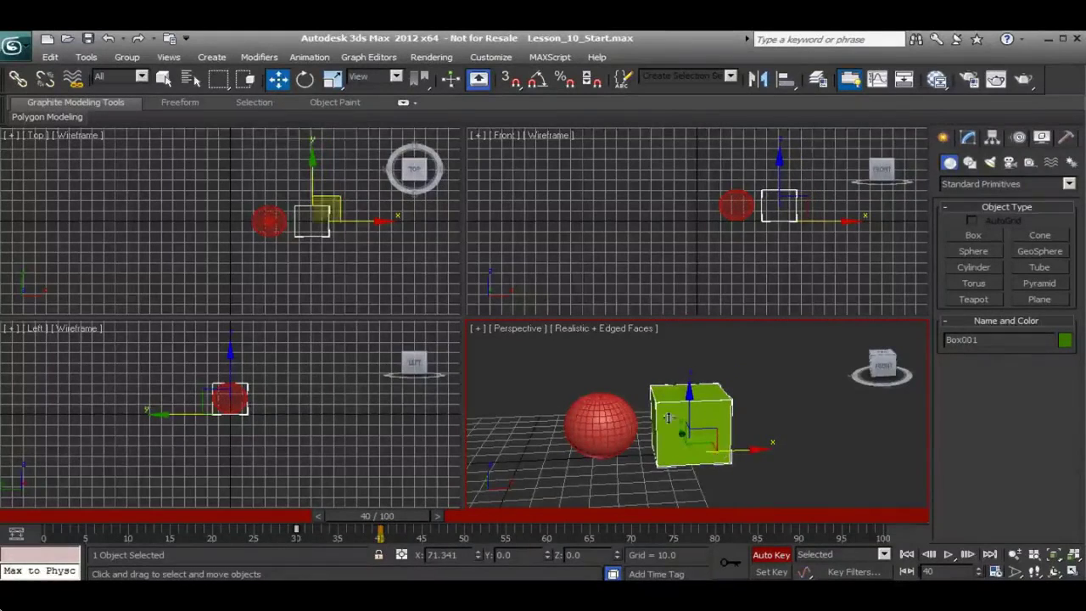
left_click_drag(406, 524, 378, 516)
key("w")
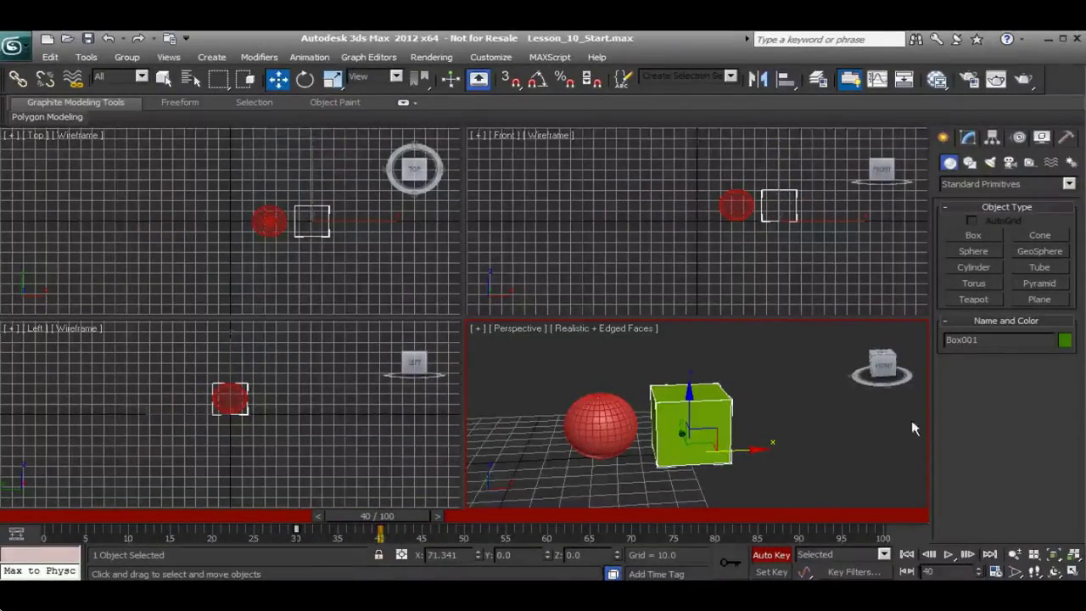
At frame 40, move the green box far away from the sphere to about X 180.3 and scrub the timeline.
scroll(746, 450, "down", 3)
scroll(746, 450, "down", 1)
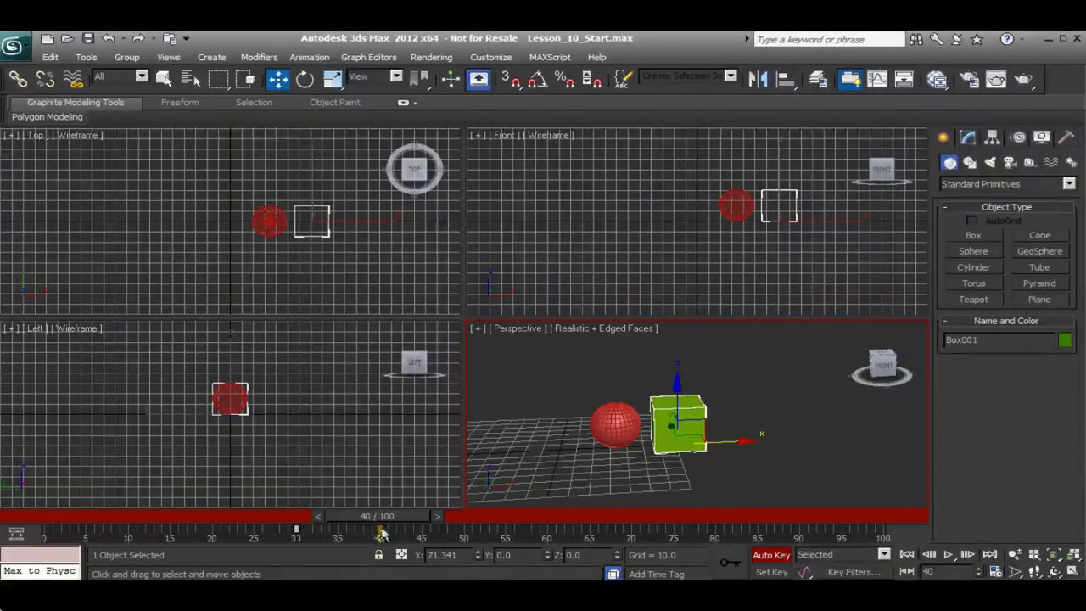
left_click_drag(735, 441, 905, 437)
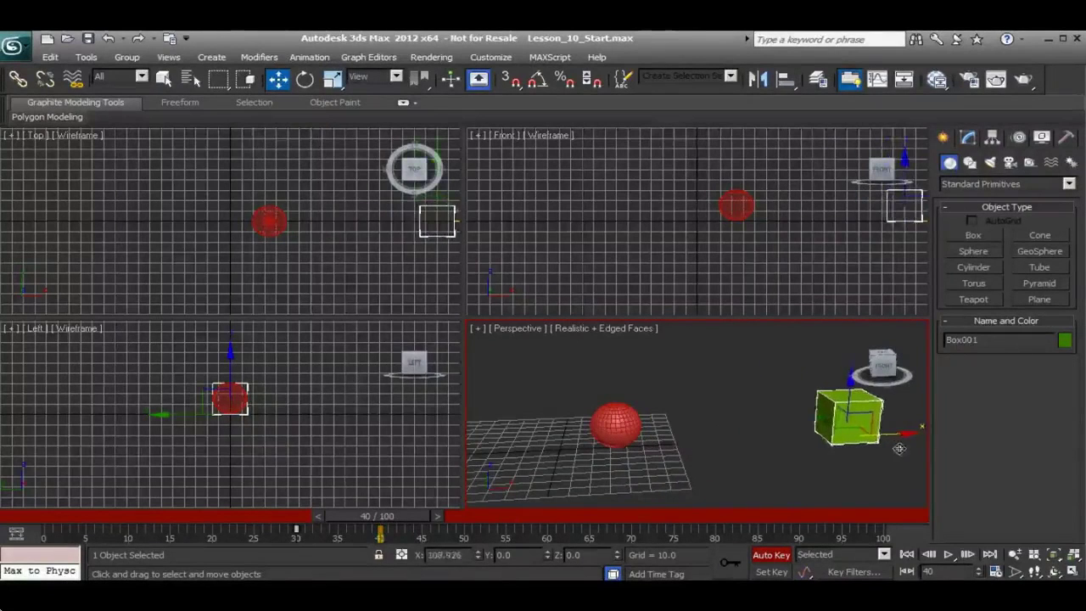
mouse_move(392, 519)
left_mouse_down()
mouse_move(305, 518)
mouse_move(398, 508)
left_mouse_up()
key("w")
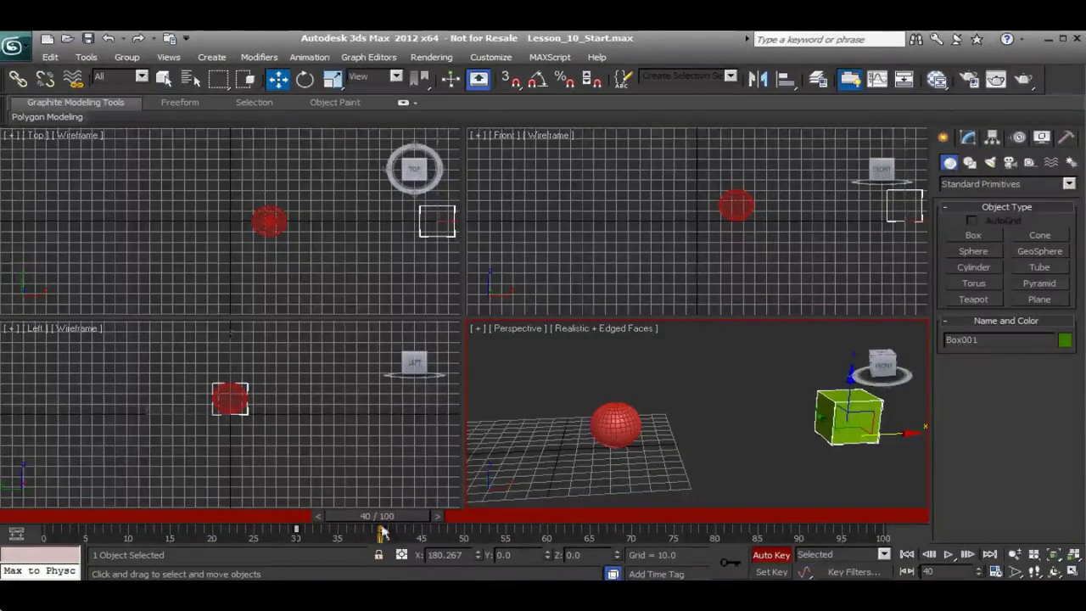
Bring the green box back to about X 76.2 at frame 40 and scrub to review its short slide.
left_click_drag(900, 435, 737, 438)
left_click_drag(391, 523, 365, 521)
left_click_drag(374, 560, 360, 521)
key("w")
key("period")
key("period")
key("w")
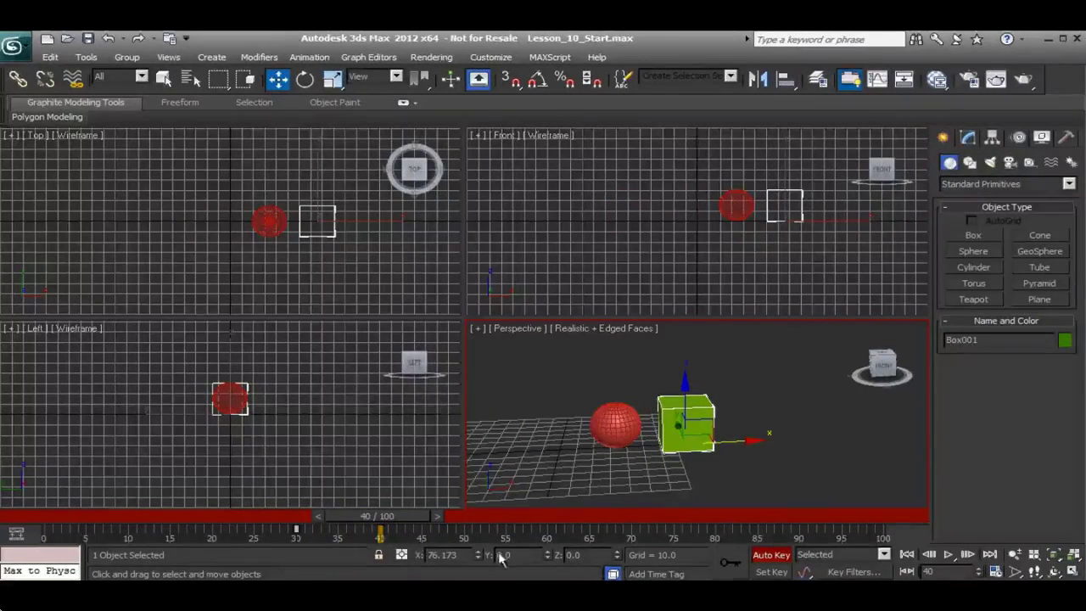
Switch to Set Key mode and, at frame 35, key the green box rotated about 12.2 degrees around Y.
left_click(774, 572)
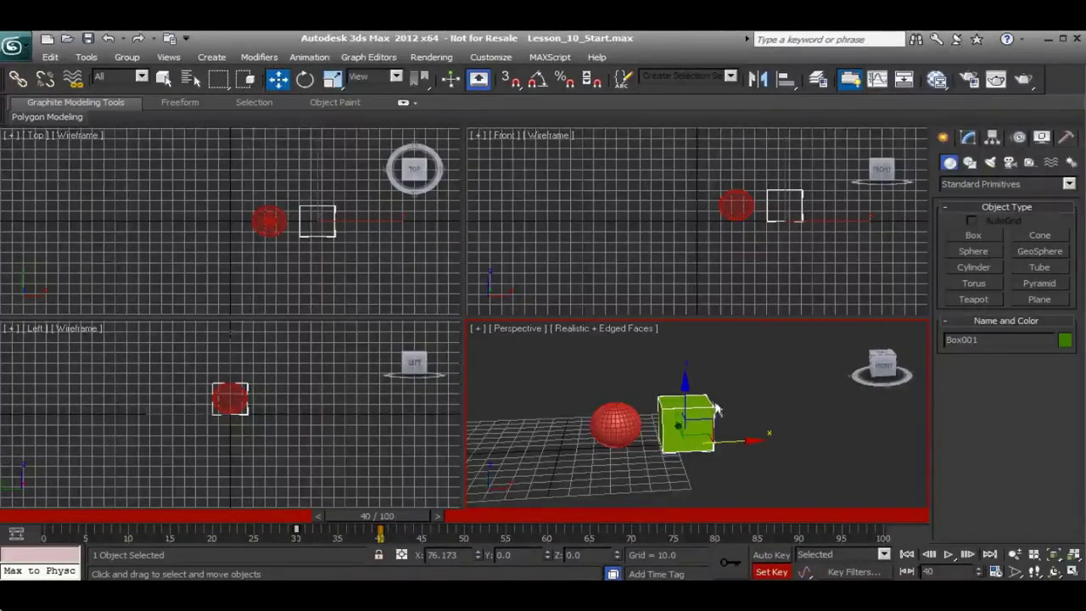
left_click_drag(403, 514, 368, 514)
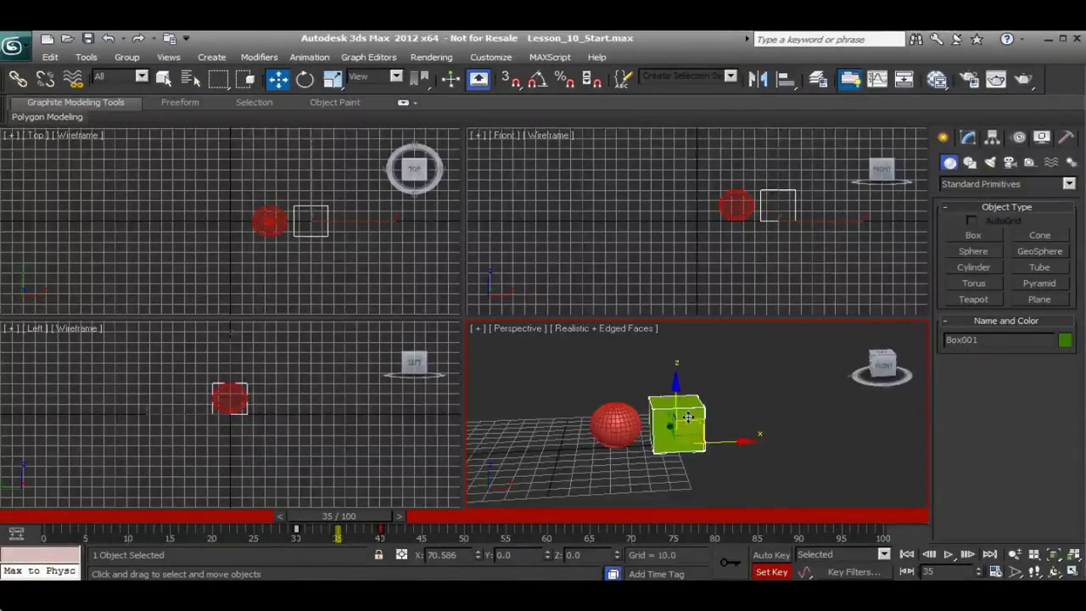
left_click(305, 80)
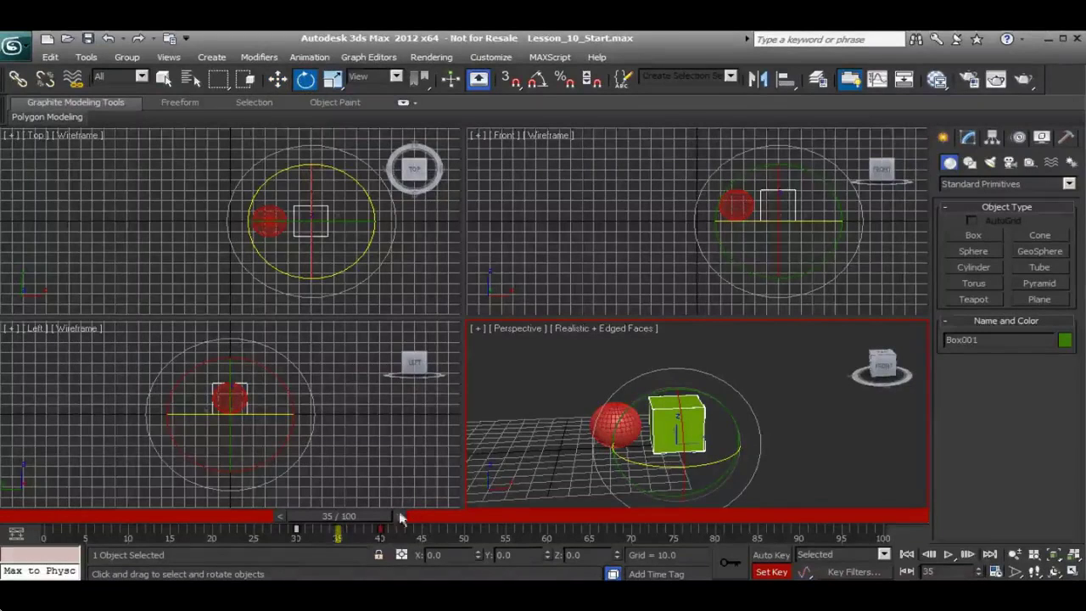
mouse_move(635, 413)
left_mouse_down()
mouse_move(655, 399)
mouse_move(645, 401)
left_mouse_up()
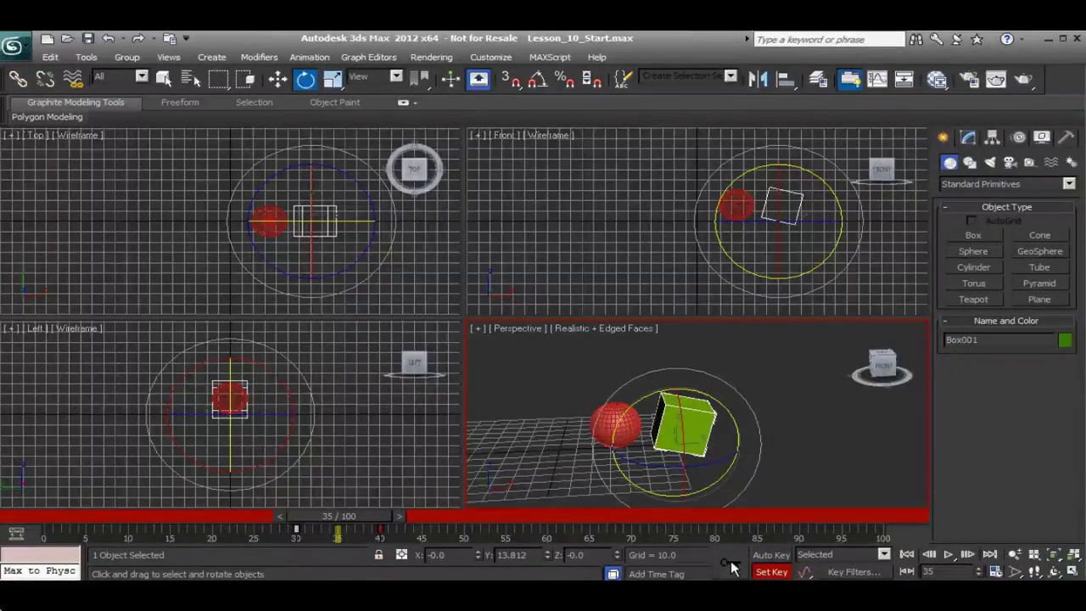
mouse_move(380, 524)
left_mouse_down()
mouse_move(351, 521)
mouse_move(407, 524)
mouse_move(321, 517)
mouse_move(416, 526)
mouse_move(376, 526)
mouse_move(392, 534)
mouse_move(436, 530)
mouse_move(378, 534)
left_mouse_up()
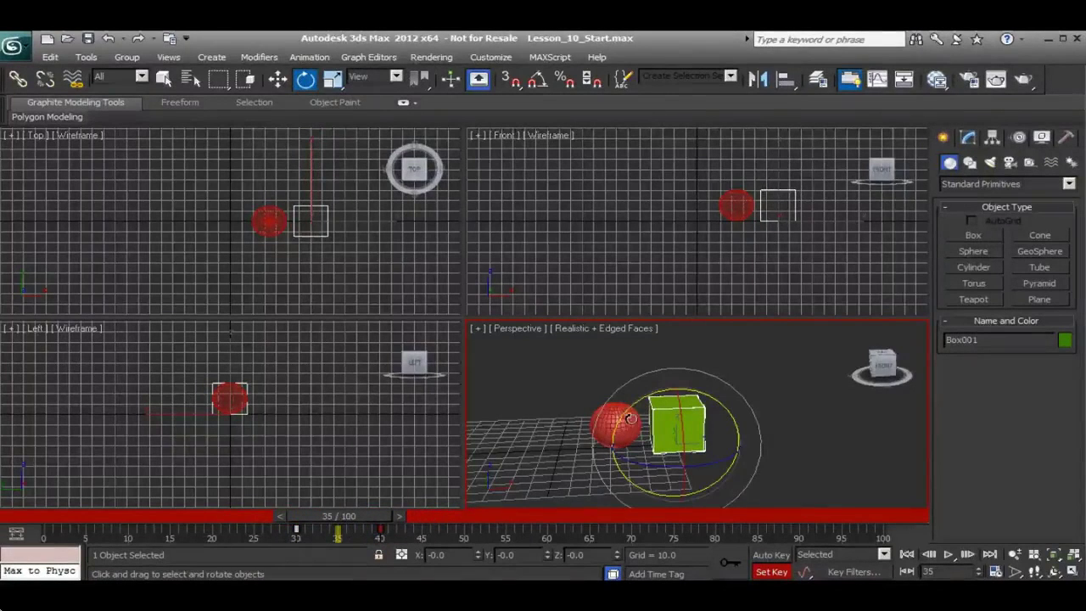
left_click_drag(628, 410, 651, 406)
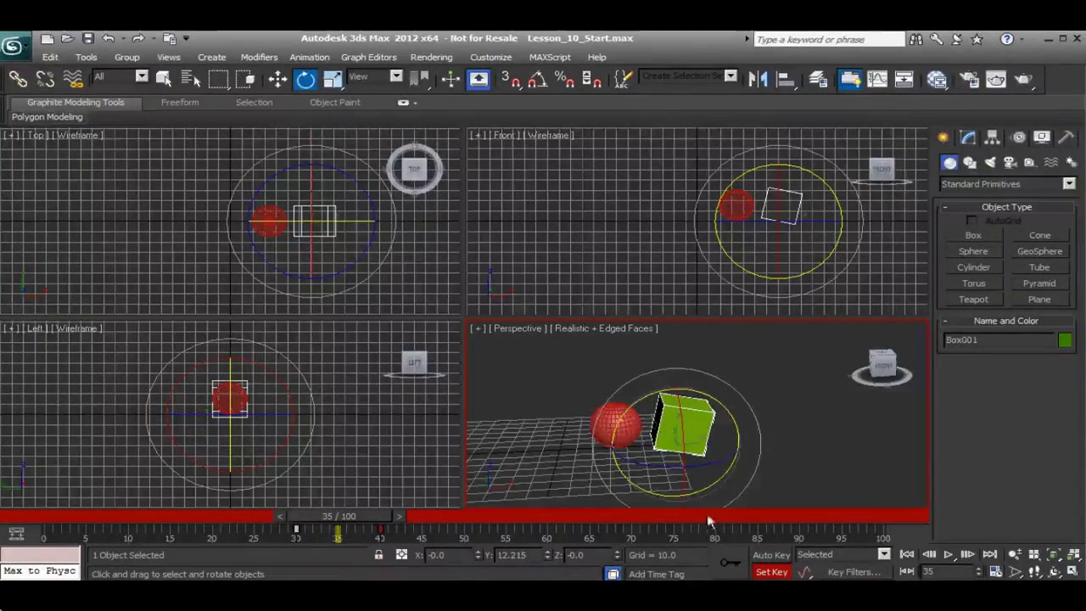
left_click(732, 564)
At frame 30, rotate the green box upright to about 0.4 degrees on Y and set a key.
left_click_drag(373, 516, 395, 519)
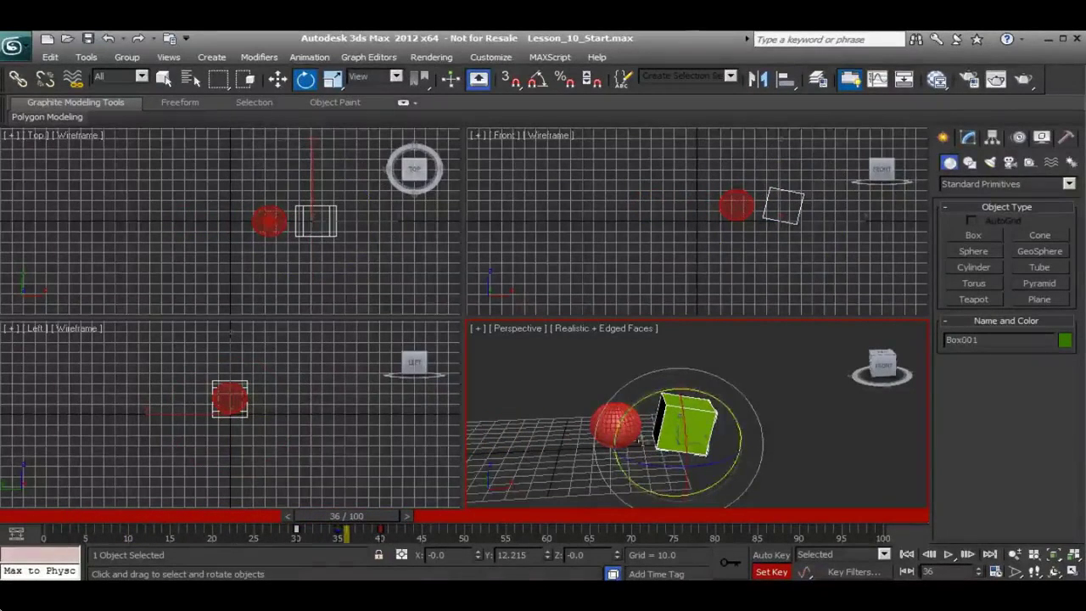
left_click_drag(357, 521, 318, 517)
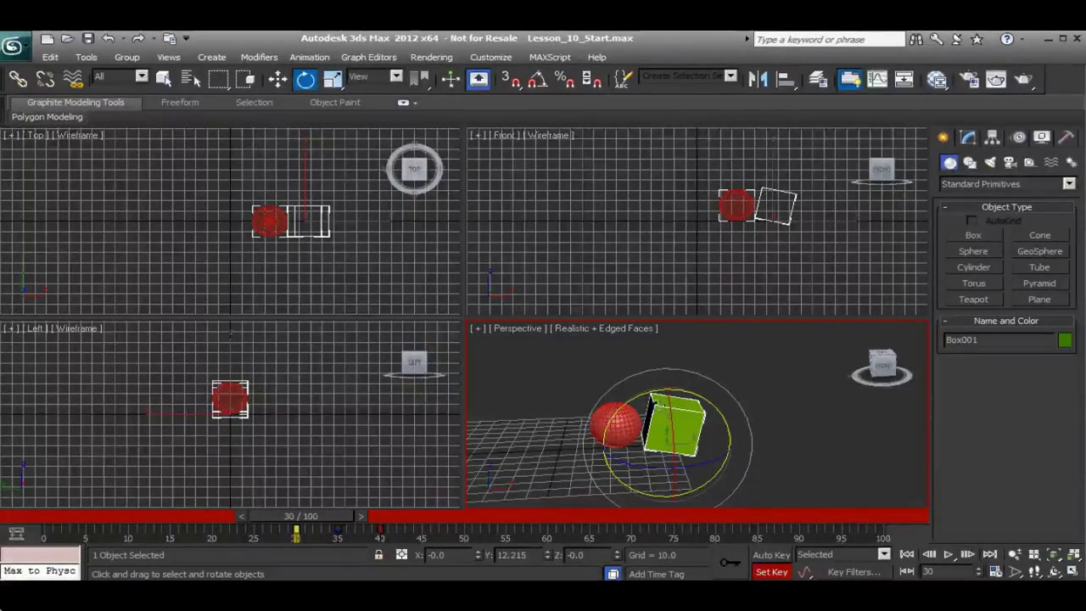
middle_click_drag(659, 404, 652, 404)
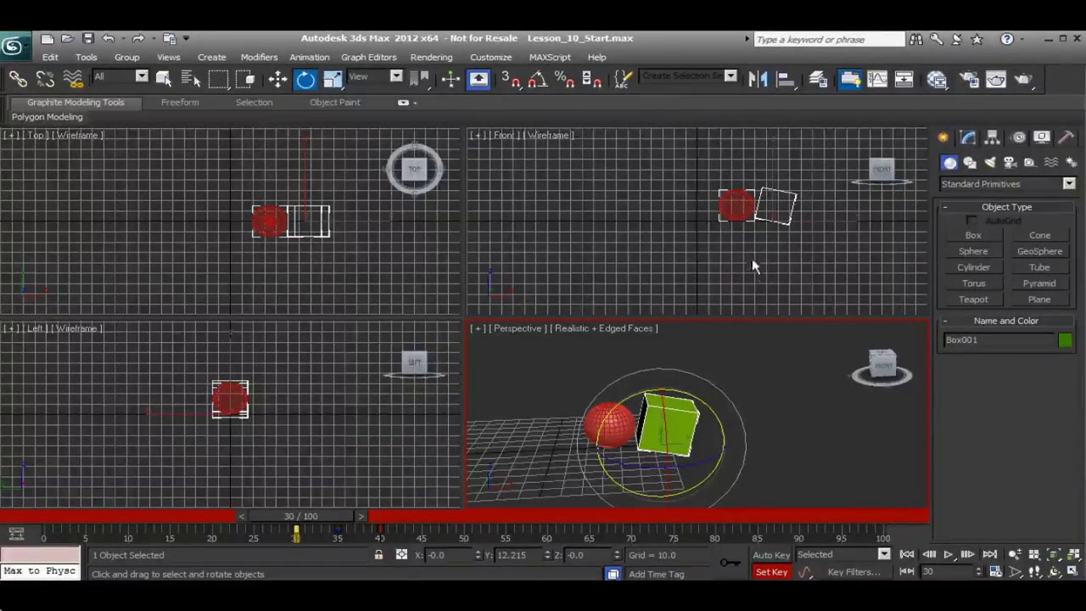
middle_click_drag(766, 235, 703, 194)
scroll(703, 194, "up", 4)
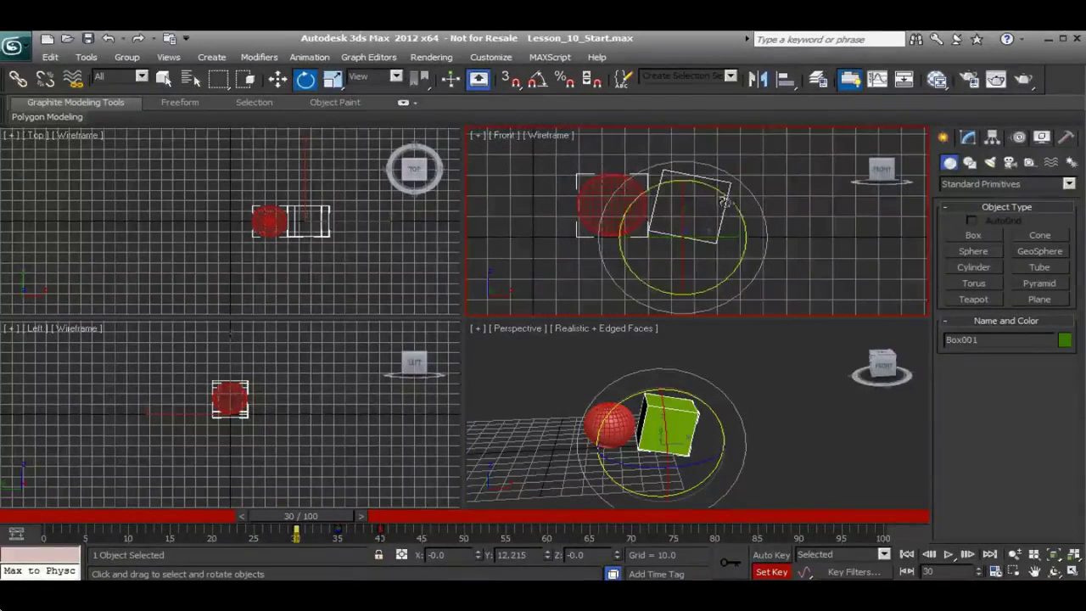
mouse_move(731, 202)
left_mouse_down()
mouse_move(719, 179)
mouse_move(721, 188)
left_mouse_up()
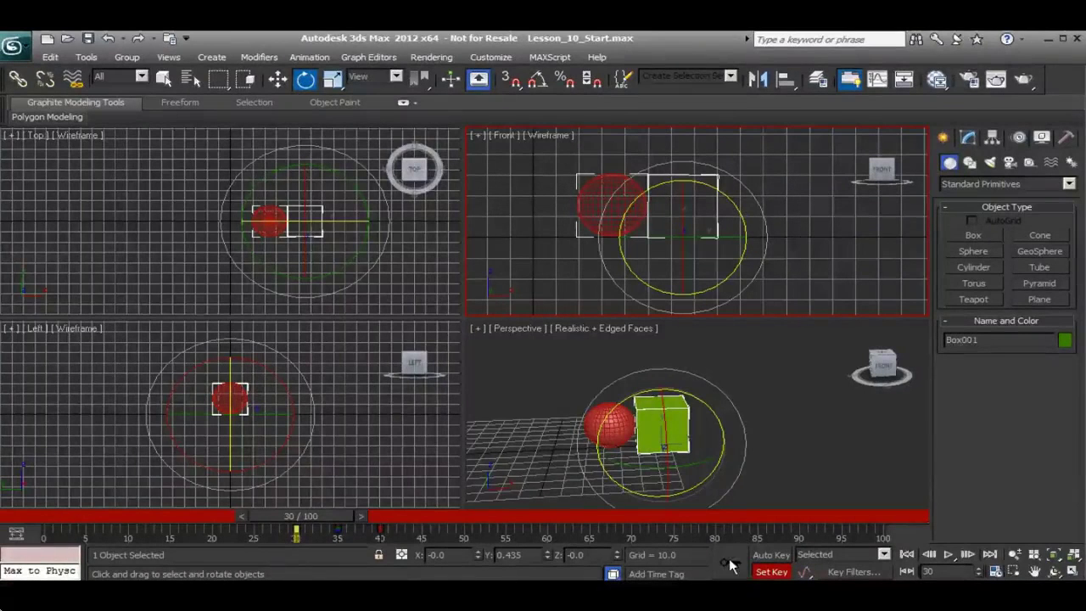
At frame 40, rotate the green box flat again to about -0.6 degrees on Y and set a key.
left_click_drag(301, 516, 397, 552)
key("e")
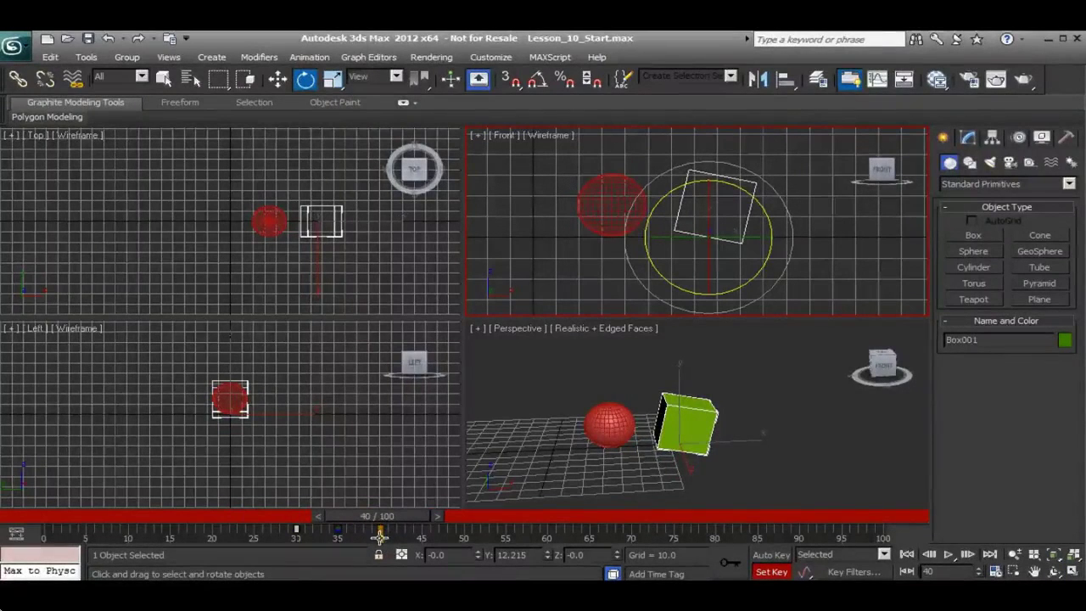
left_click_drag(764, 213, 753, 201)
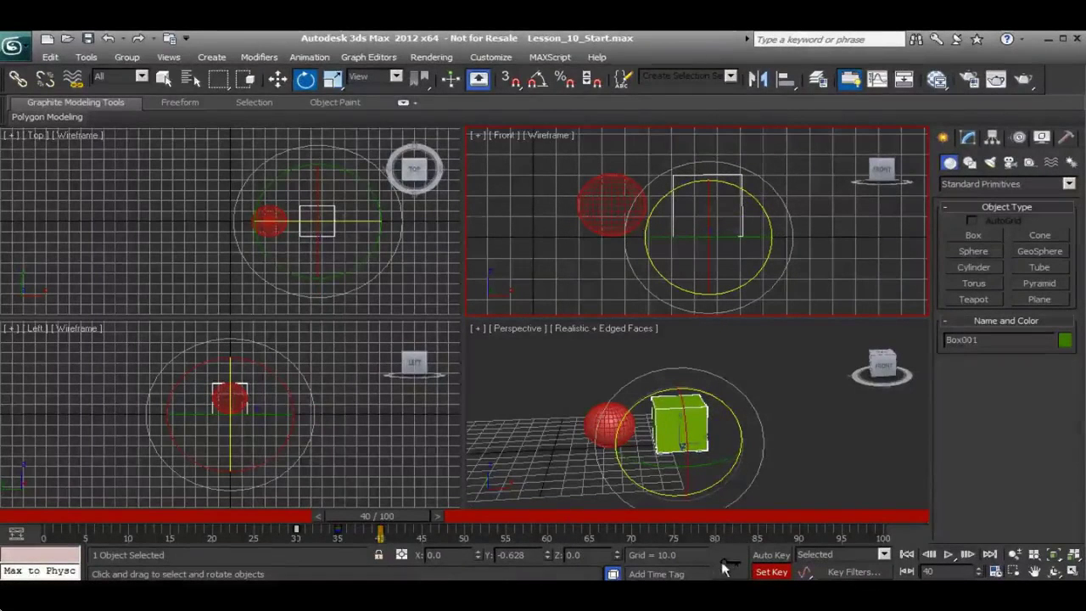
Play the animation from frame 0, and return to frame 30 to inspect the impact.
left_click_drag(410, 517, 94, 514)
left_click(949, 554)
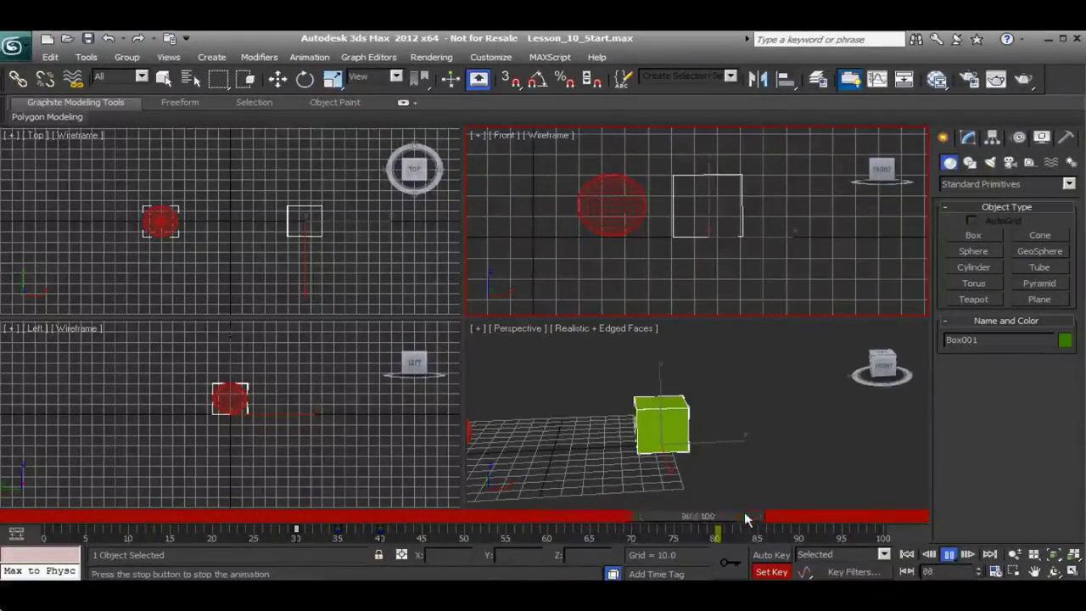
left_click_drag(742, 515, 327, 502)
key("e")
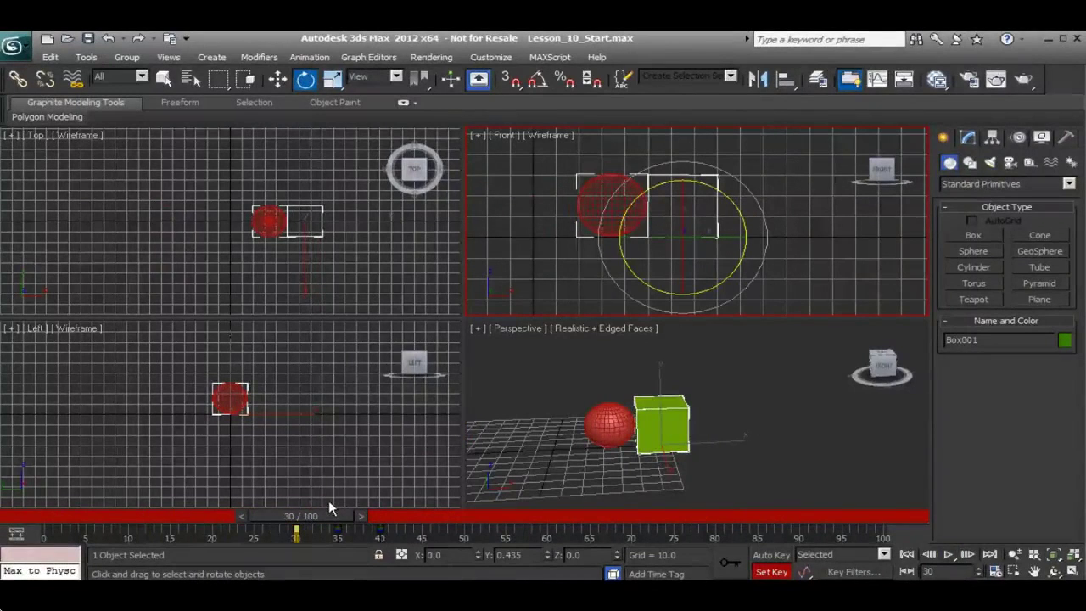